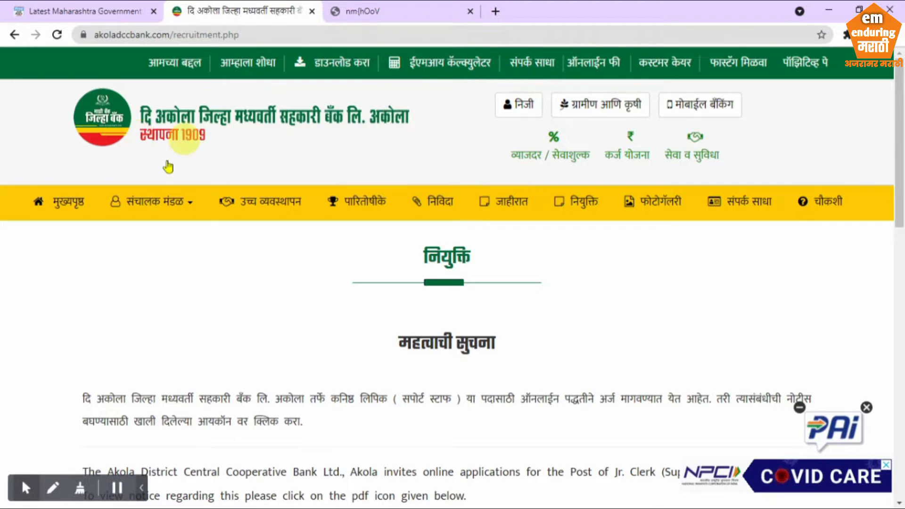
# Open the Jr. Clerk online registration link from the Akola DCC Bank recruitment page
pyautogui.scroll(-3, 222, 313)
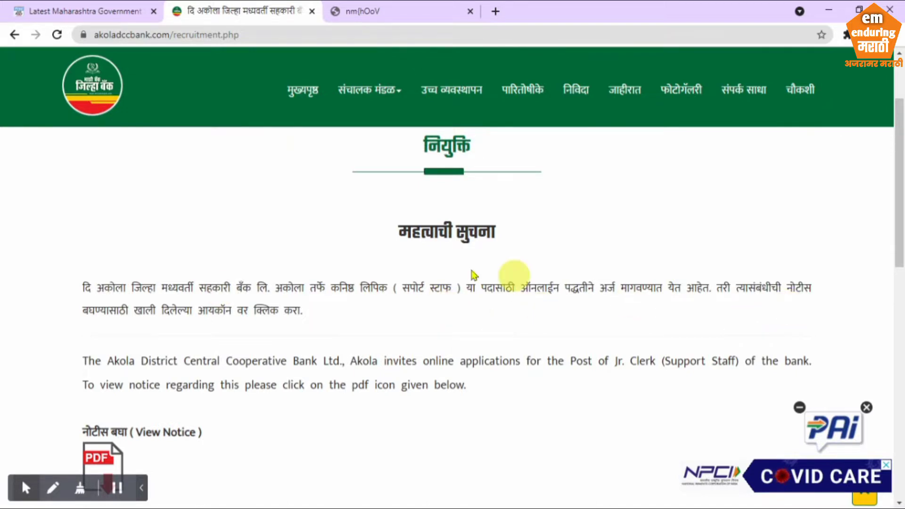
pyautogui.scroll(-3, 254, 396)
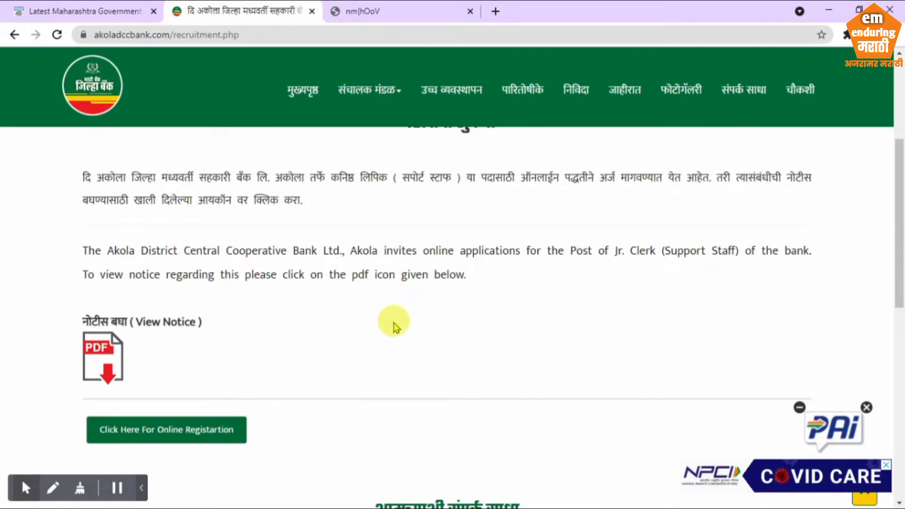
pyautogui.scroll(-1, 392, 326)
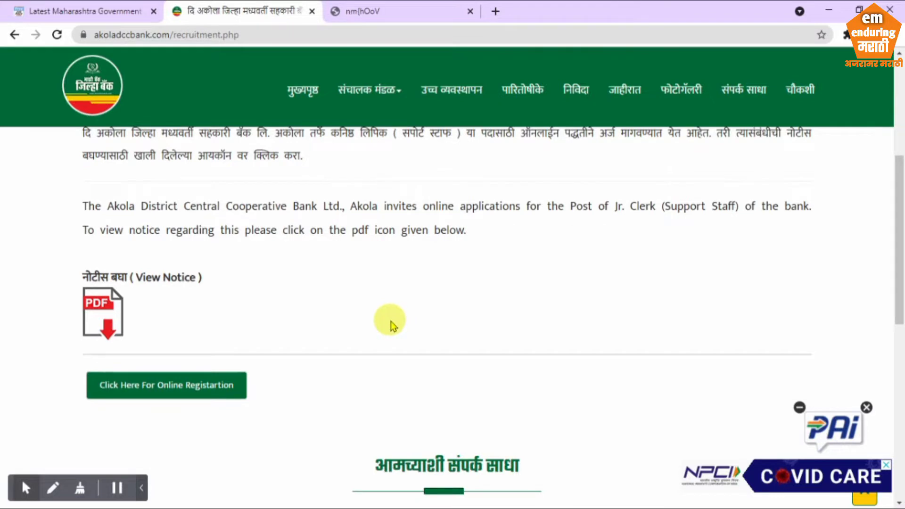
pyautogui.click(150, 390)
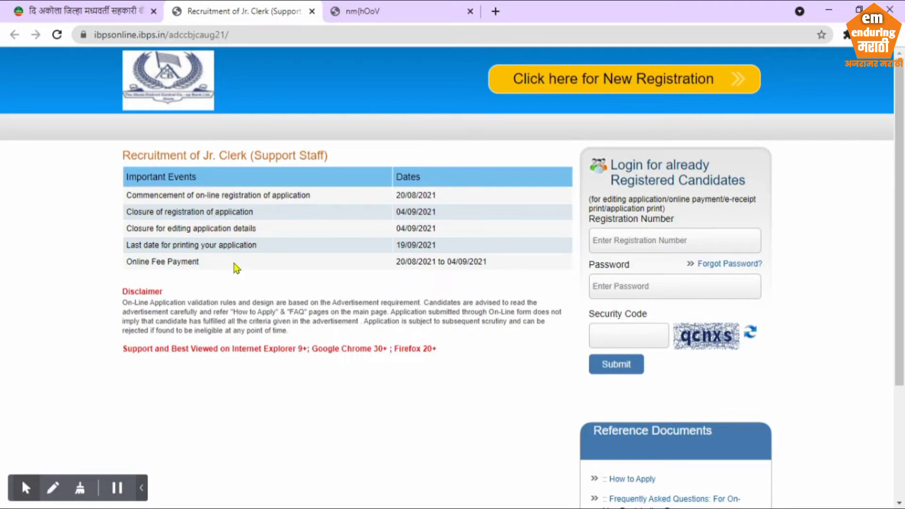
# Start a new registration on the IBPS Online portal
pyautogui.click(608, 84)
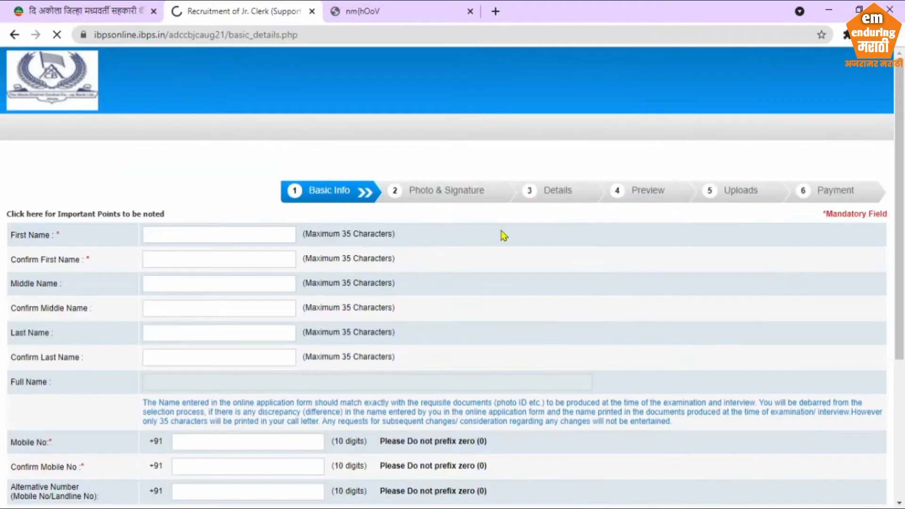
pyautogui.scroll(-2, 447, 311)
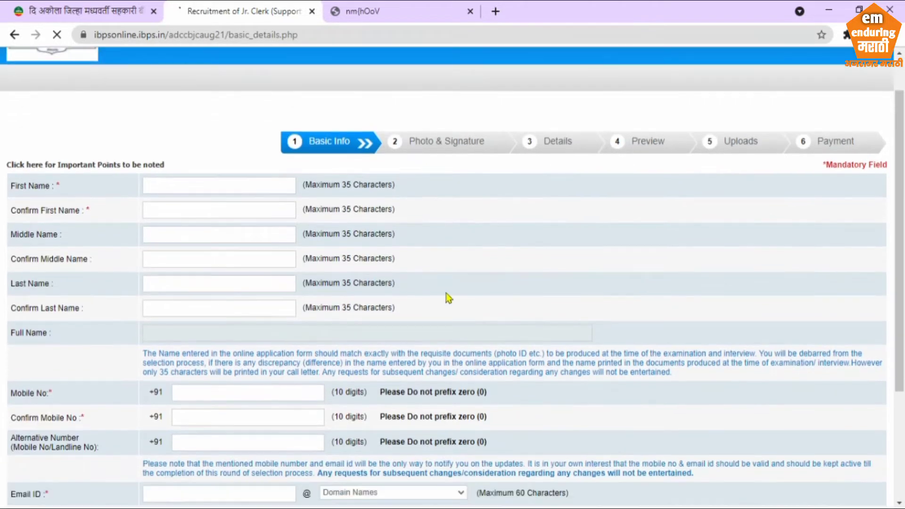
pyautogui.scroll(-1, 448, 304)
pyautogui.scroll(-1, 445, 304)
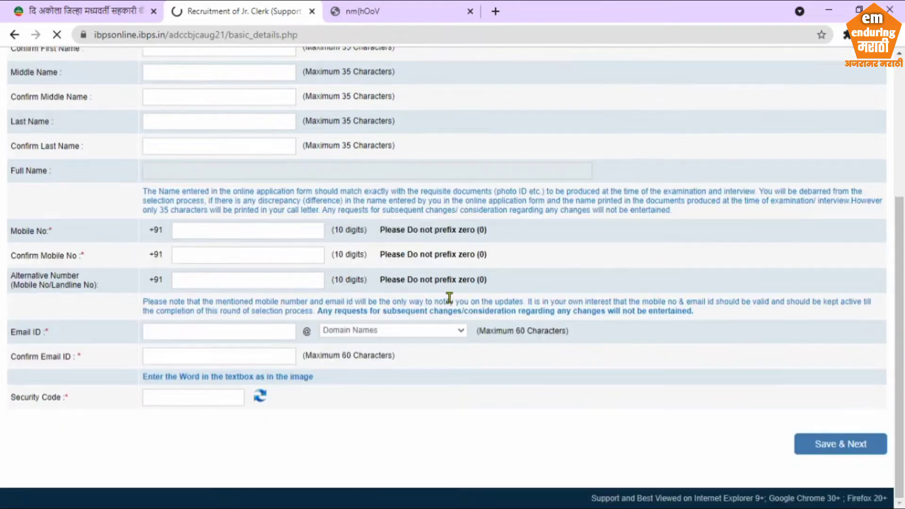
pyautogui.scroll(5, 444, 306)
# Enter the applicant's first name and its confirmation
pyautogui.click(182, 233)
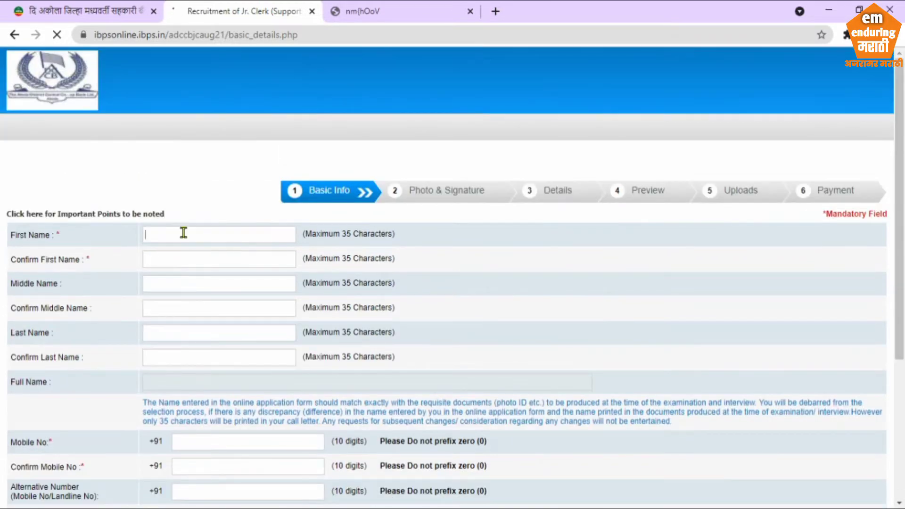
pyautogui.click(219, 259)
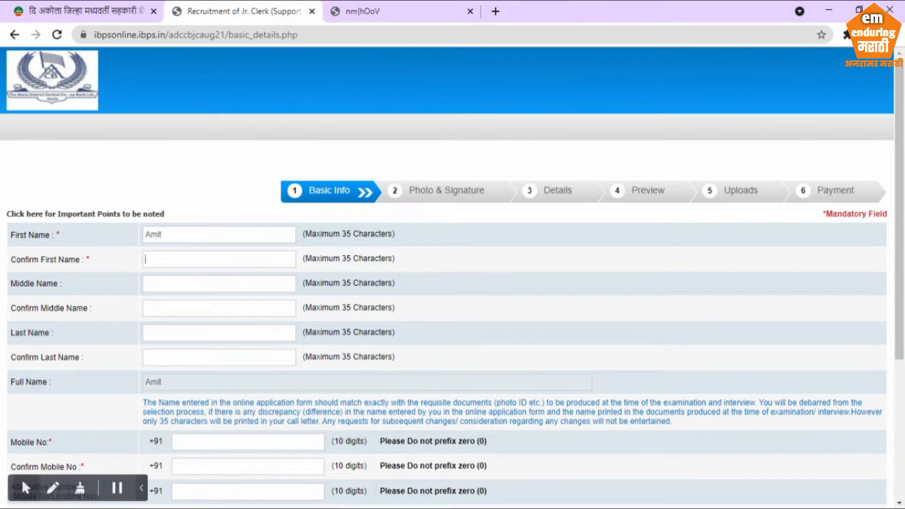
pyautogui.click(26, 487)
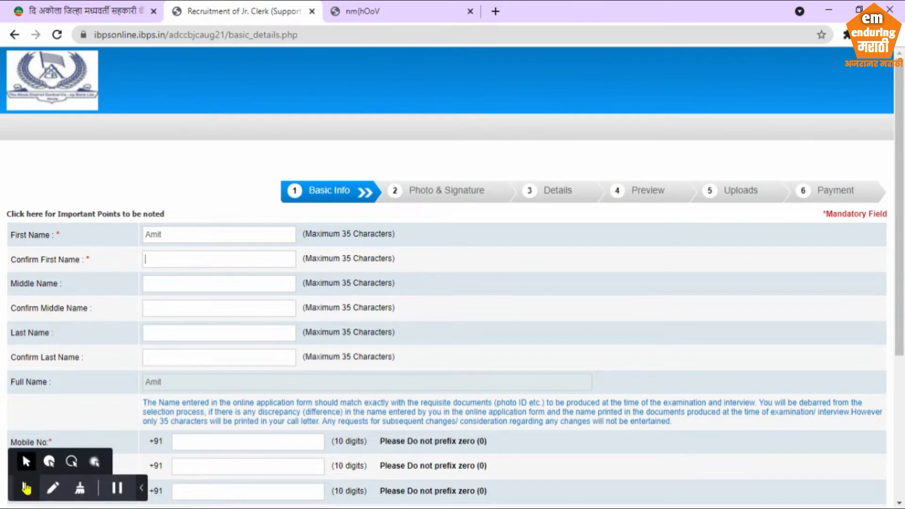
pyautogui.click(48, 462)
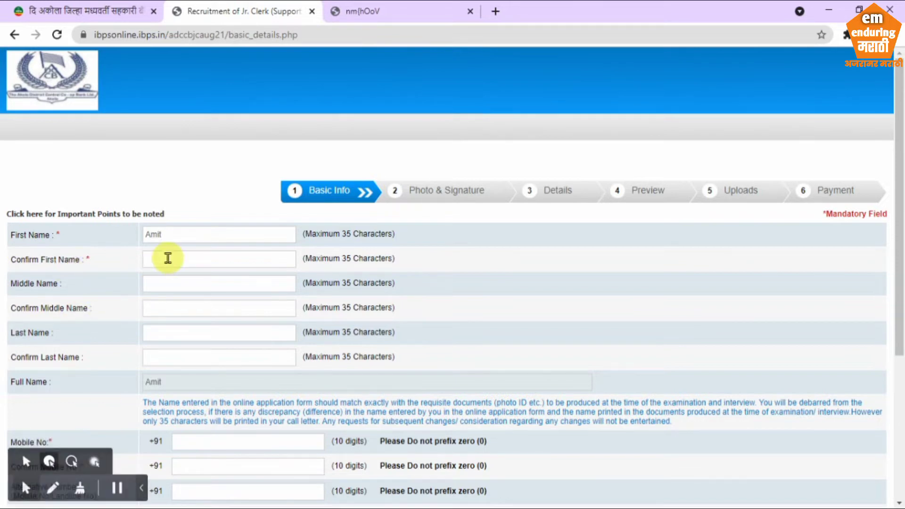
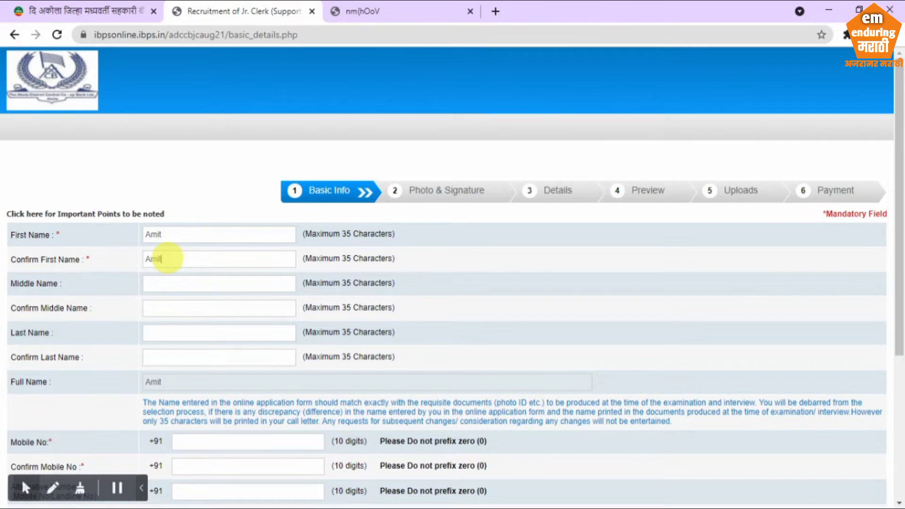
# Enter the applicant's middle name and confirm it, correcting a typo
pyautogui.click(189, 287)
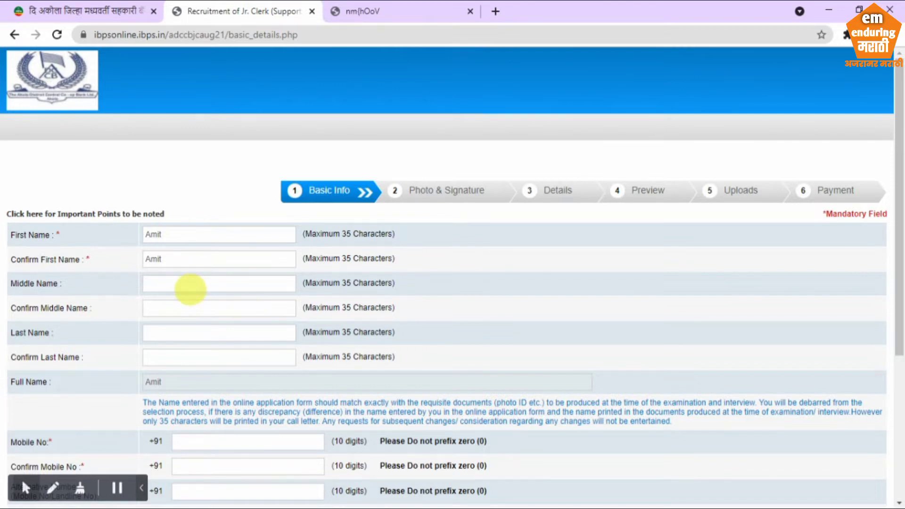
pyautogui.click(193, 306)
pyautogui.write('Ra')
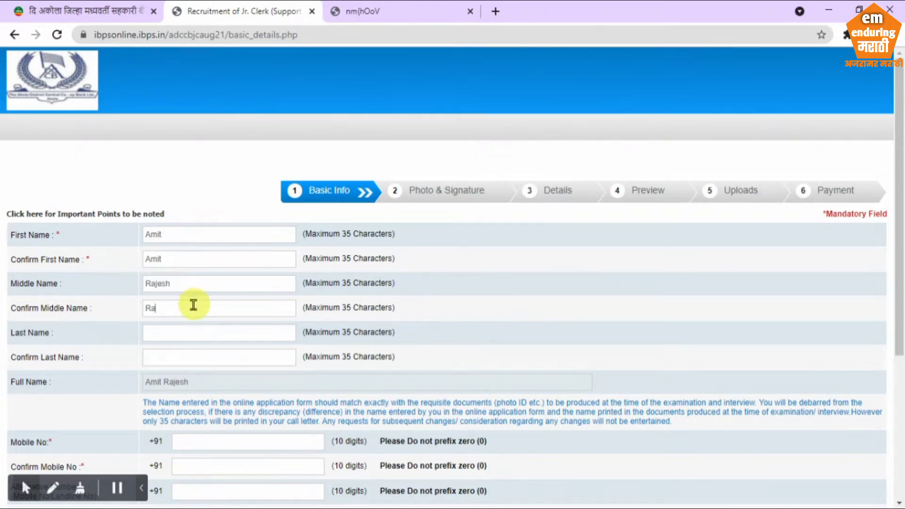
pyautogui.write('jehs')
pyautogui.press('BackSpace')
pyautogui.press('BackSpace')
pyautogui.write('sh')
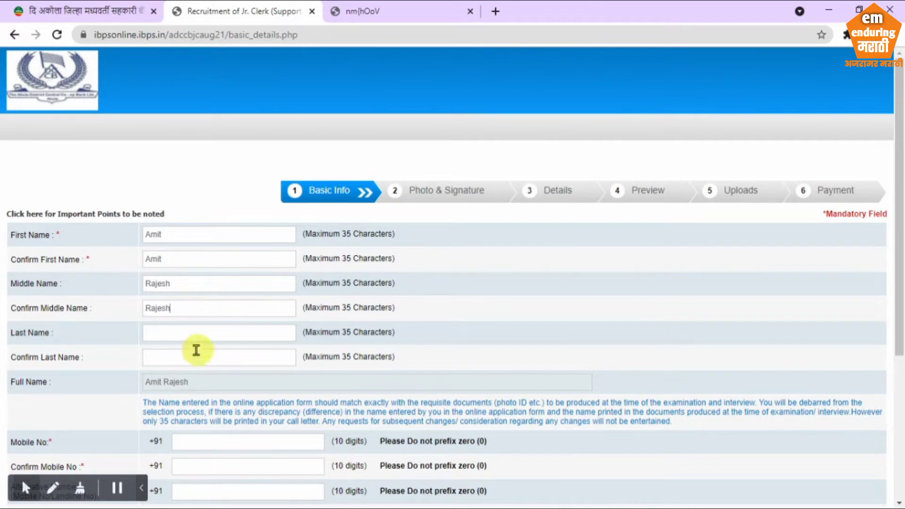
# Enter and confirm the applicant's last name, then check the generated full name
pyautogui.click(193, 339)
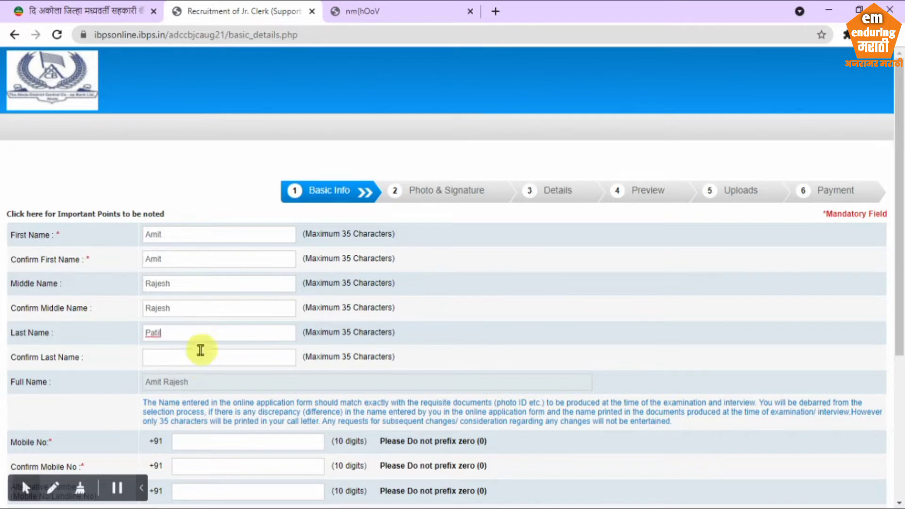
pyautogui.click(198, 356)
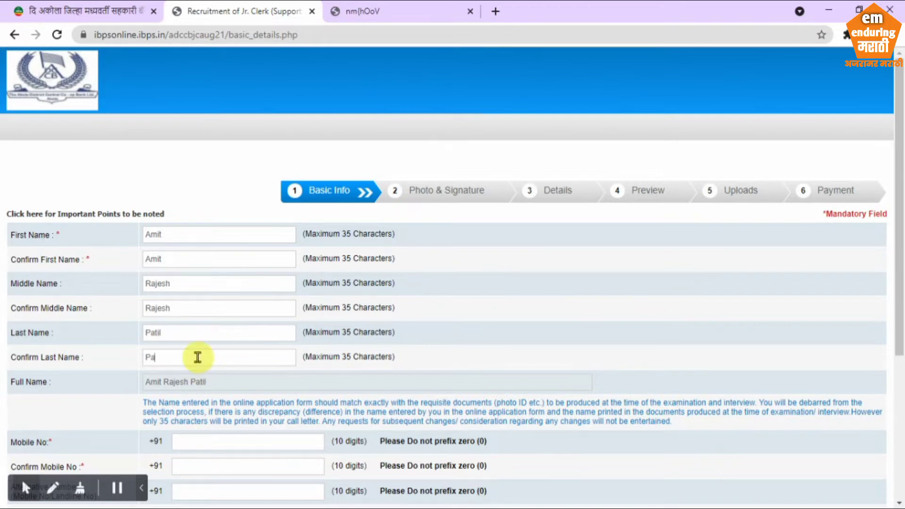
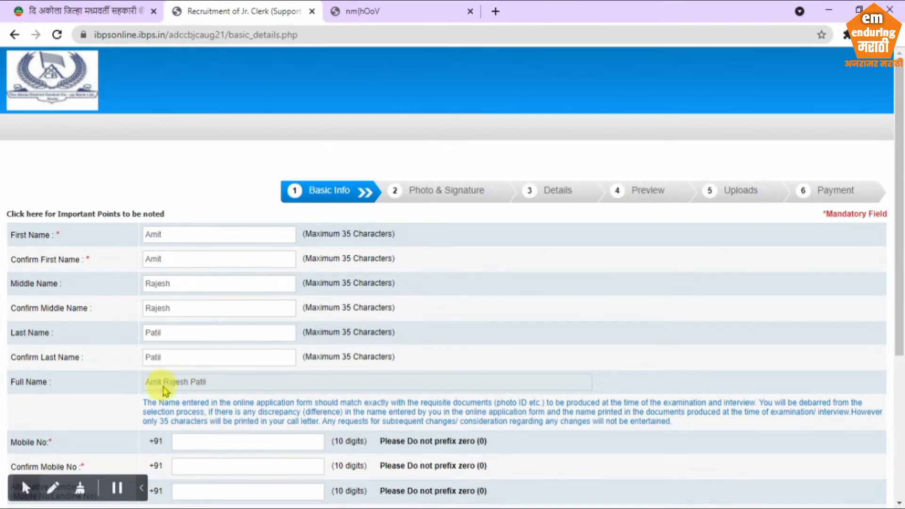
pyautogui.moveTo(207, 383); pyautogui.dragTo(144, 383)
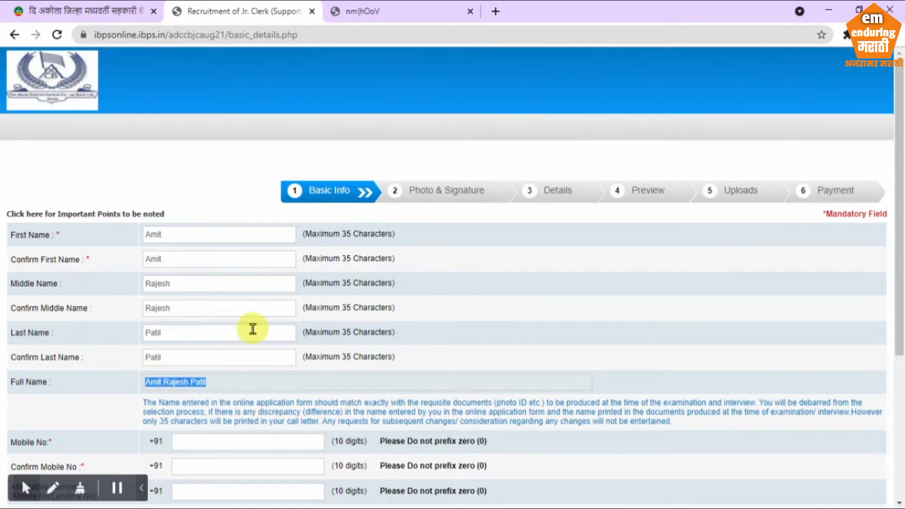
# Fill in the applicant's mobile number, e-mail id and confirmation e-mail id
pyautogui.scroll(-5, 255, 327)
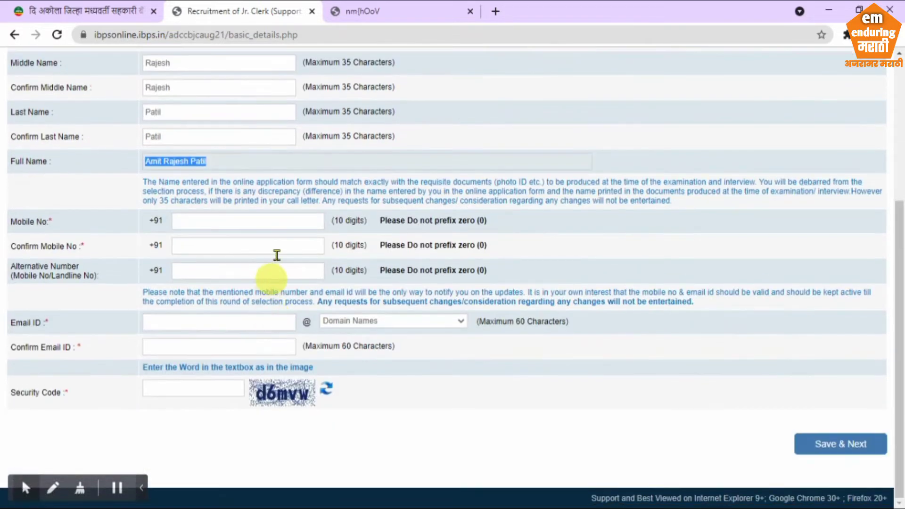
pyautogui.click(236, 218)
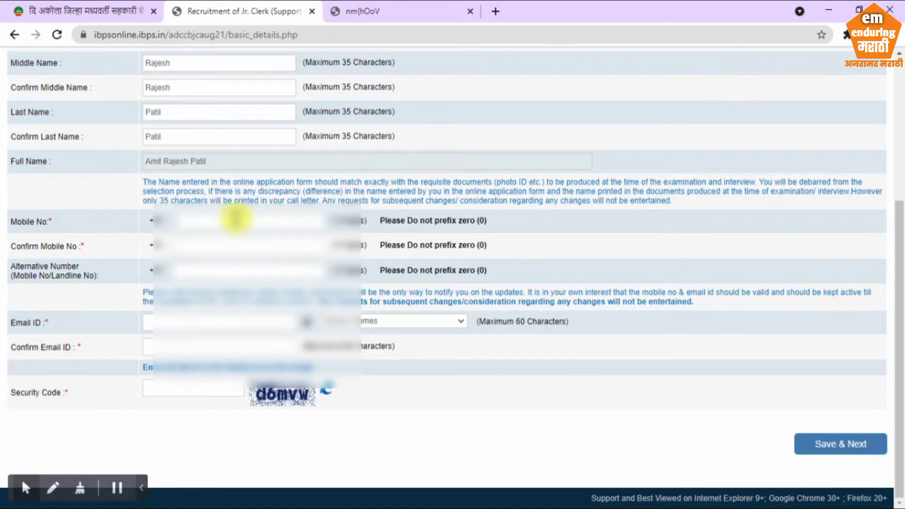
pyautogui.write('9876543')
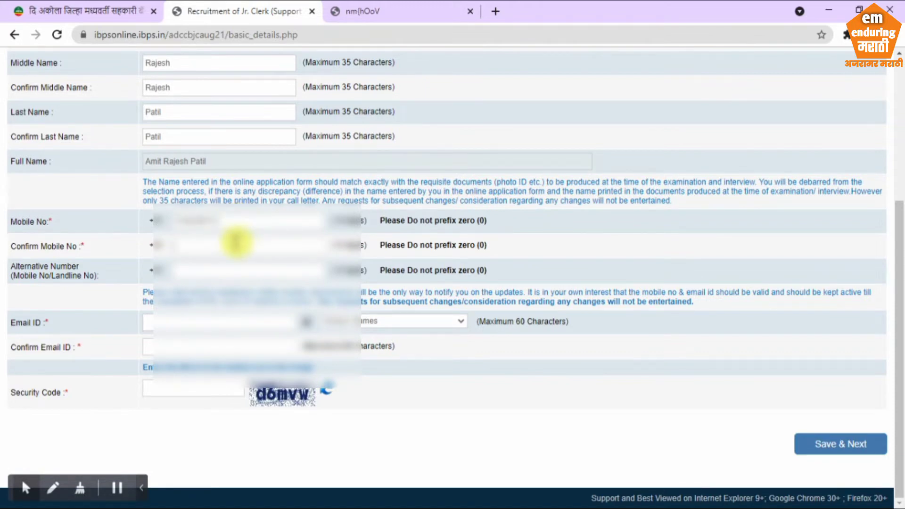
pyautogui.write('98765432')
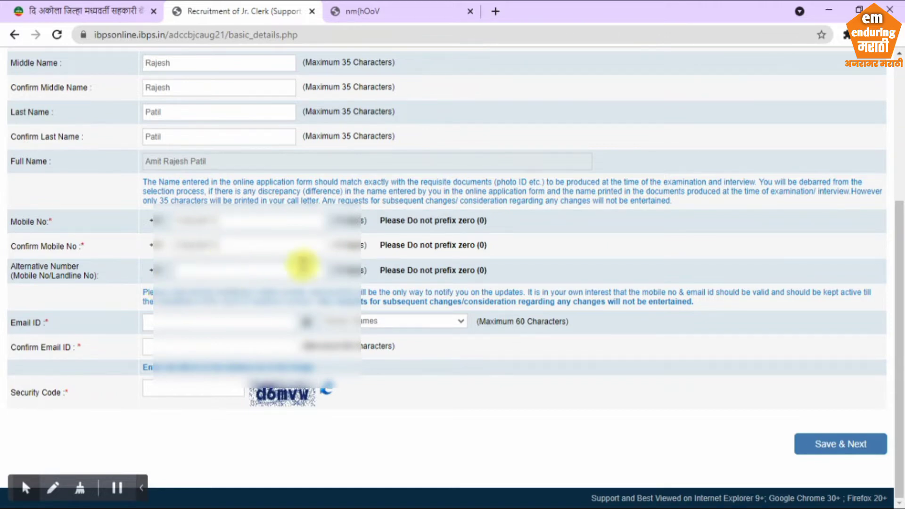
pyautogui.click(168, 328)
pyautogui.write('an')
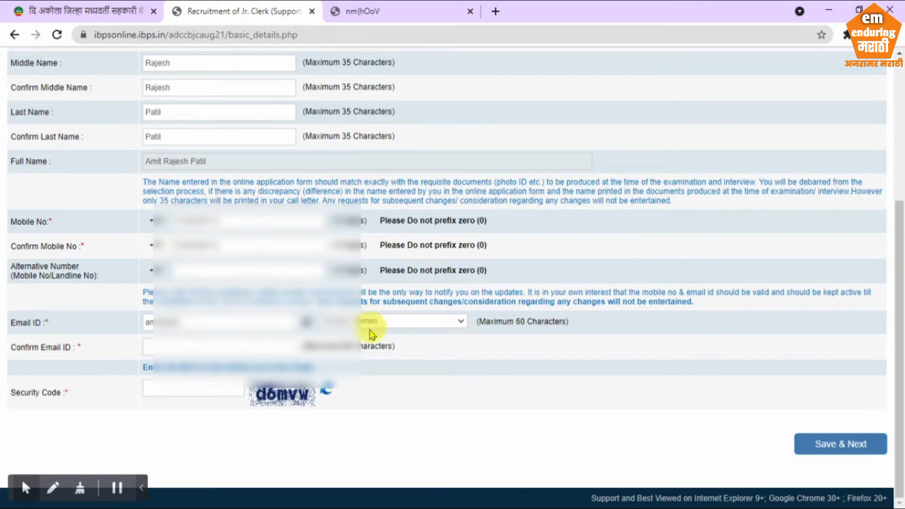
pyautogui.click(249, 351)
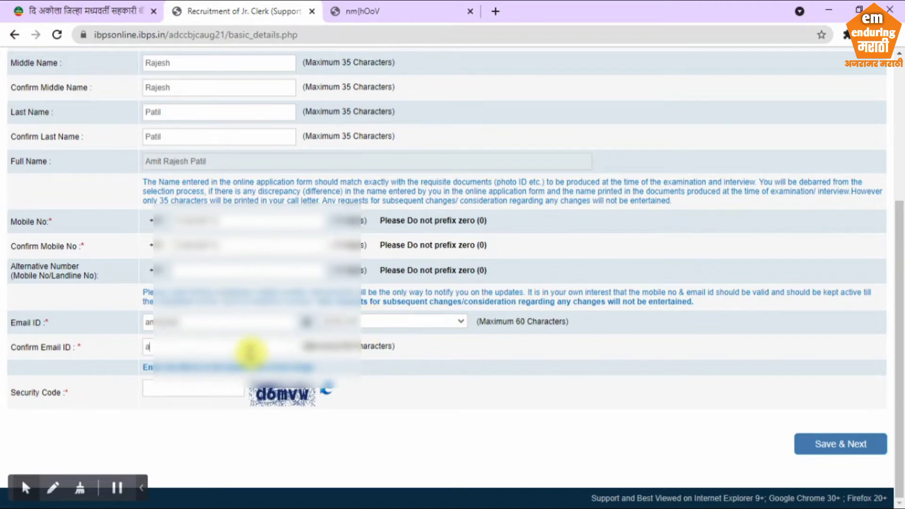
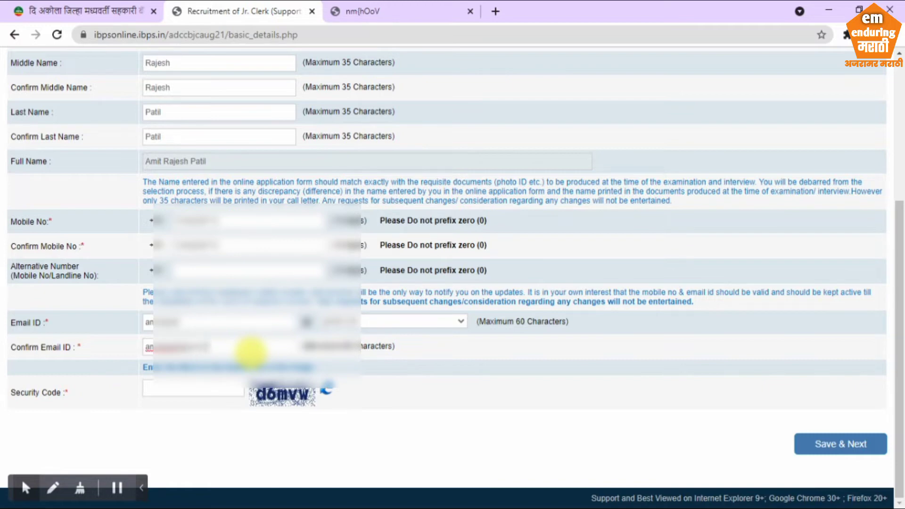
# Enter the captcha security code, then save the basic details and confirm they are correct
pyautogui.click(191, 390)
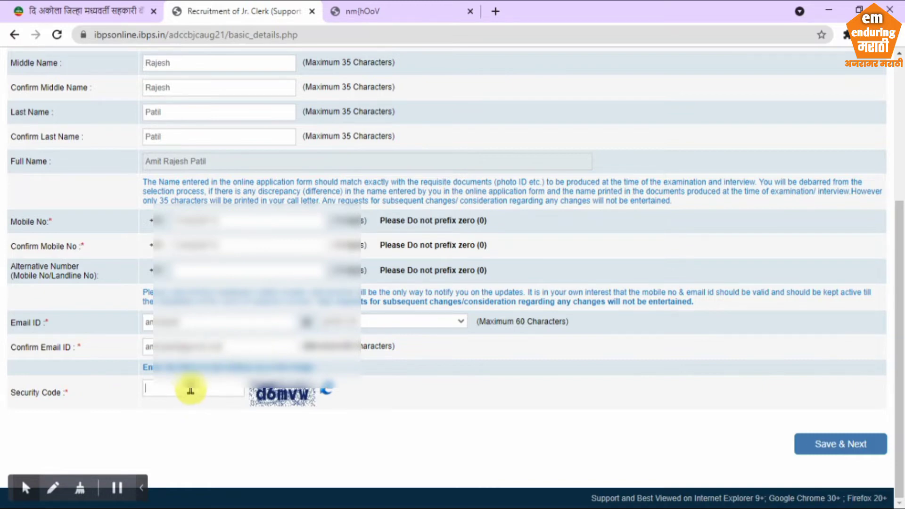
pyautogui.write('d6mvw')
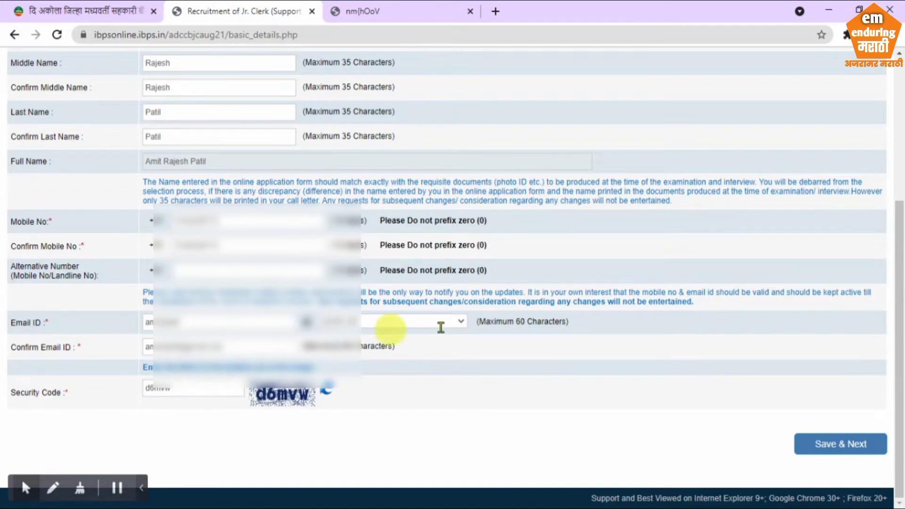
pyautogui.click(837, 444)
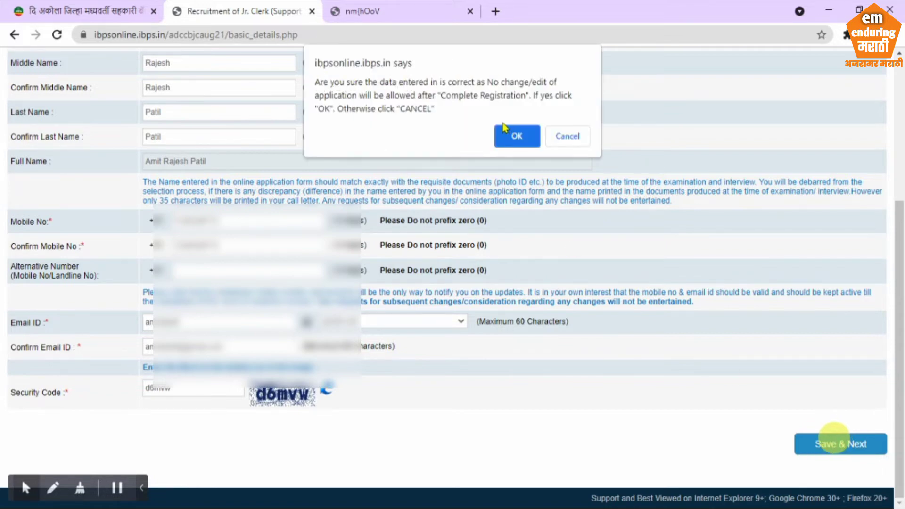
pyautogui.click(525, 138)
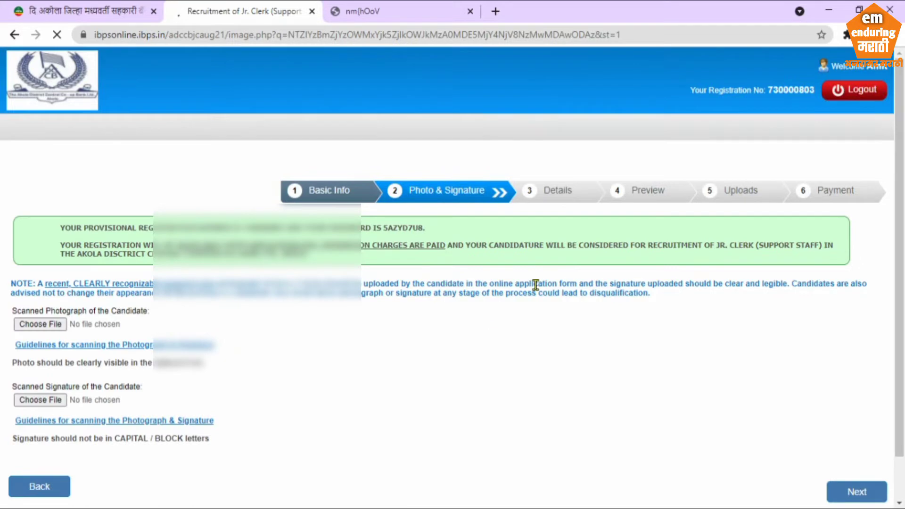
# Note the provisional registration message and upload Photo.jpeg as the candidate photograph
pyautogui.moveTo(138, 227); pyautogui.dragTo(438, 239)
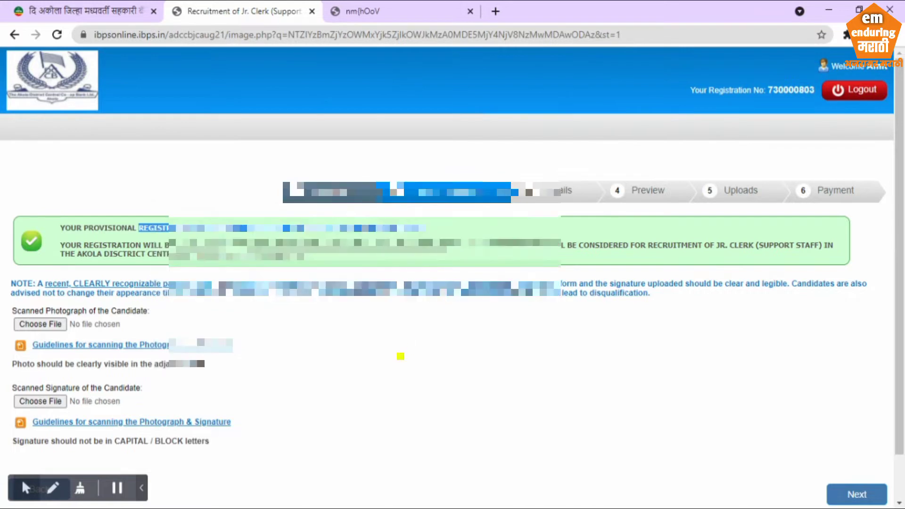
pyautogui.scroll(-2, 400, 353)
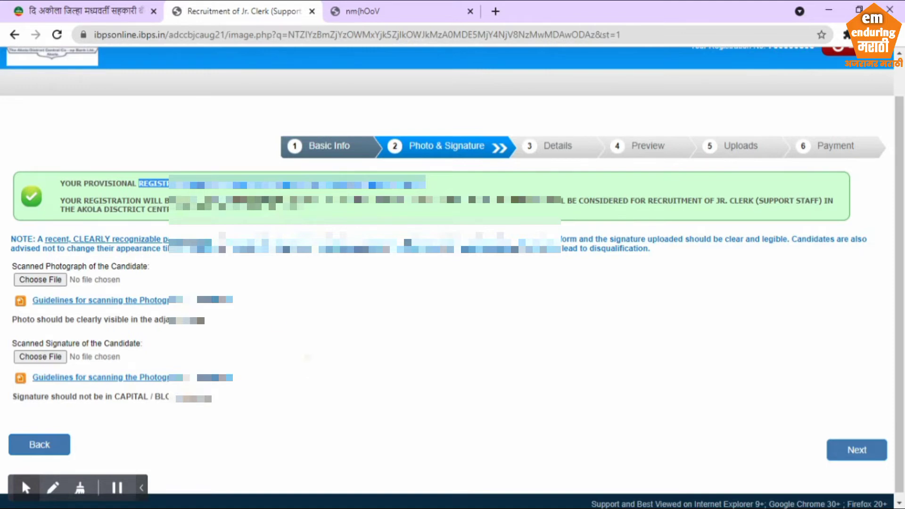
pyautogui.click(48, 281)
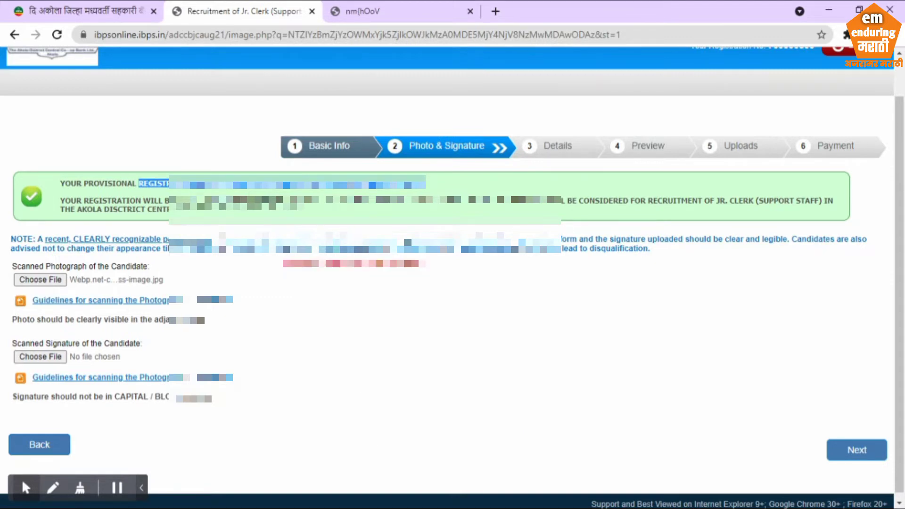
pyautogui.click(45, 280)
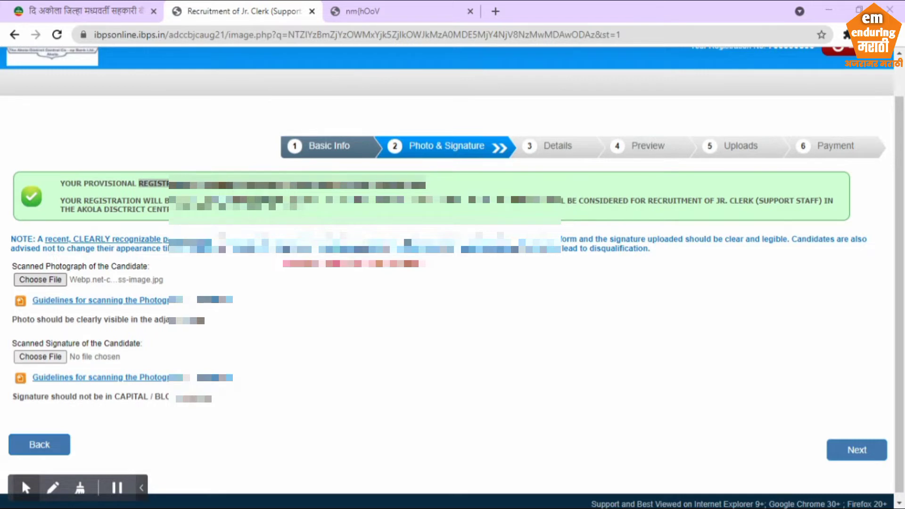
pyautogui.click(408, 371)
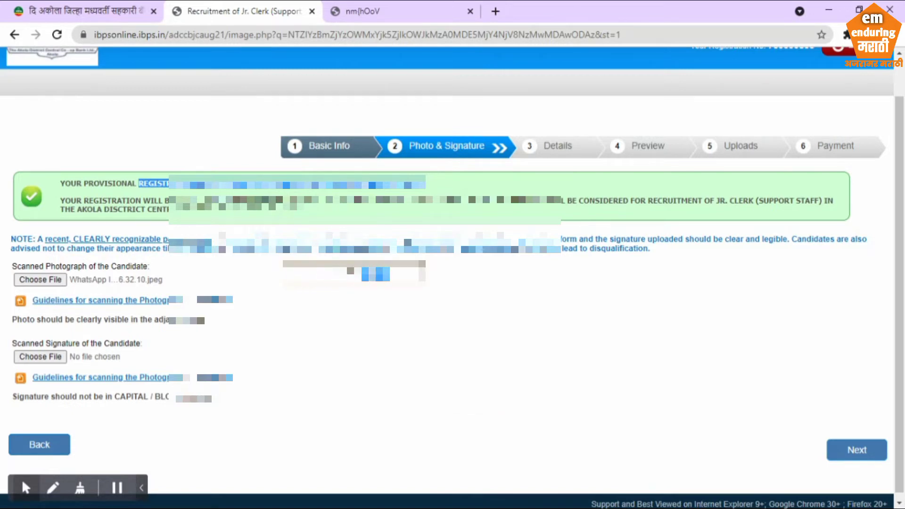
pyautogui.click(41, 280)
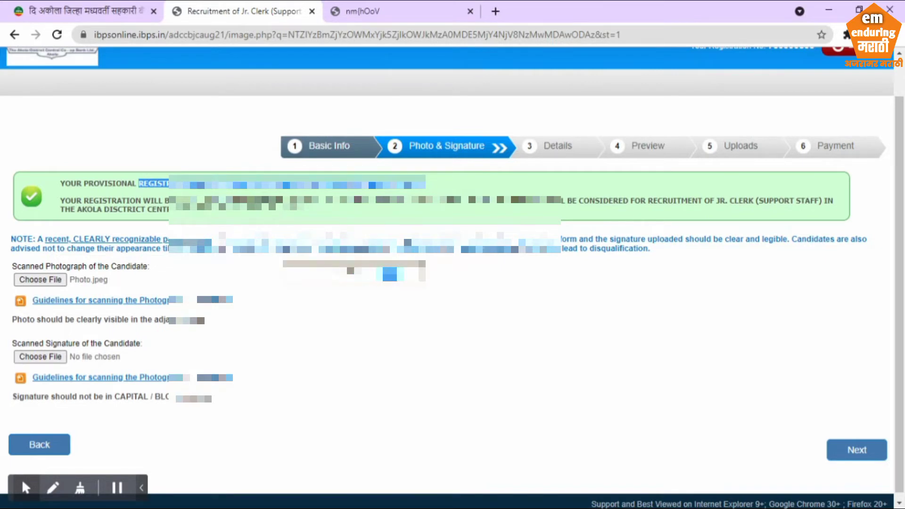
# Upload Sign.jpg as the signature and continue to the Details step
pyautogui.scroll(-2, 391, 368)
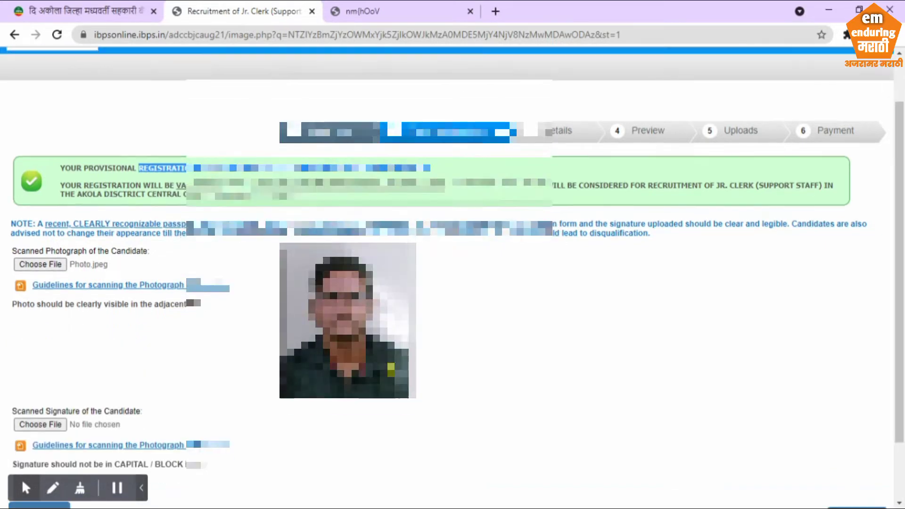
pyautogui.click(44, 350)
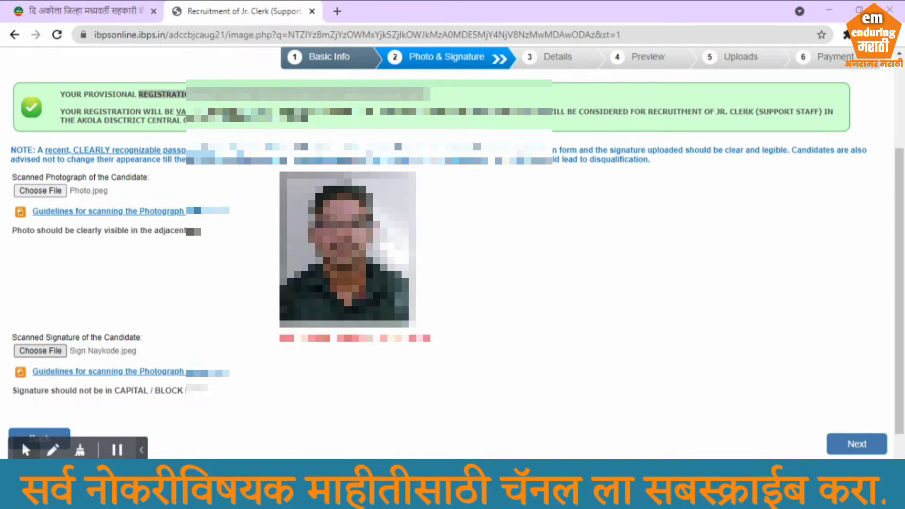
pyautogui.press('Return')
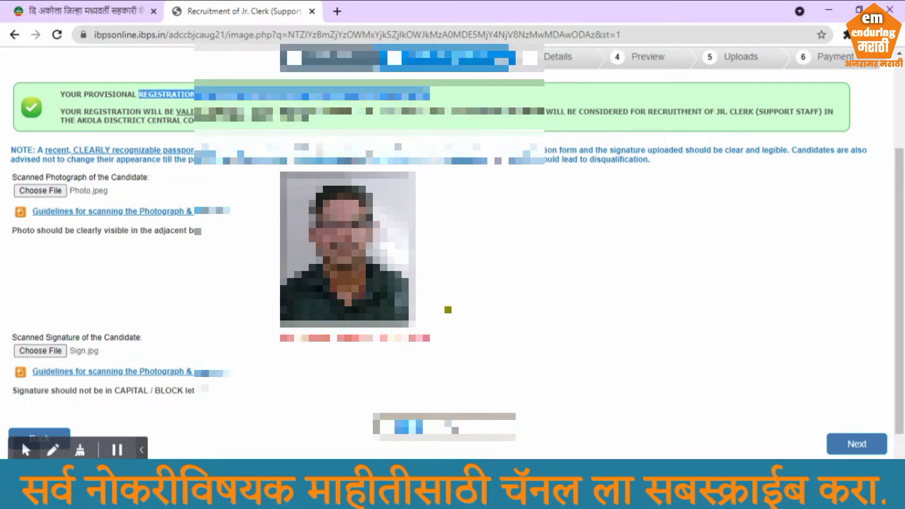
pyautogui.scroll(-1, 477, 285)
pyautogui.click(26, 449)
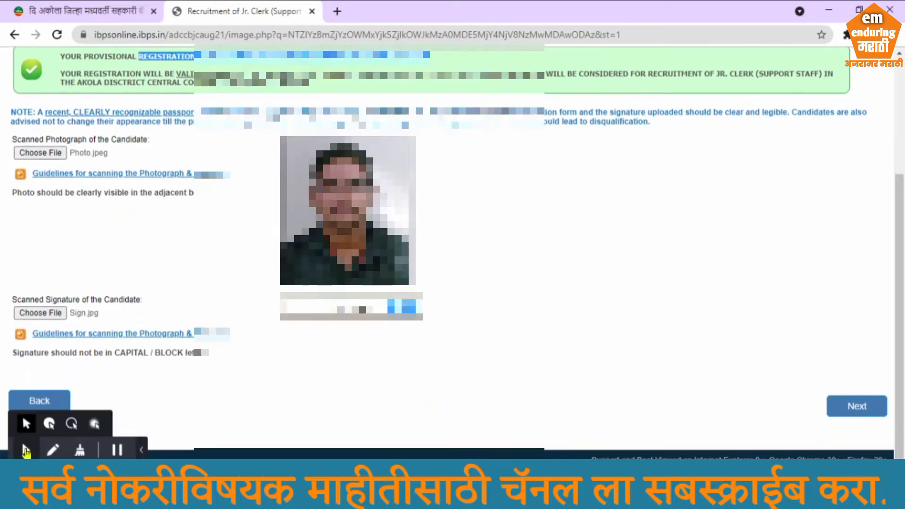
pyautogui.click(49, 424)
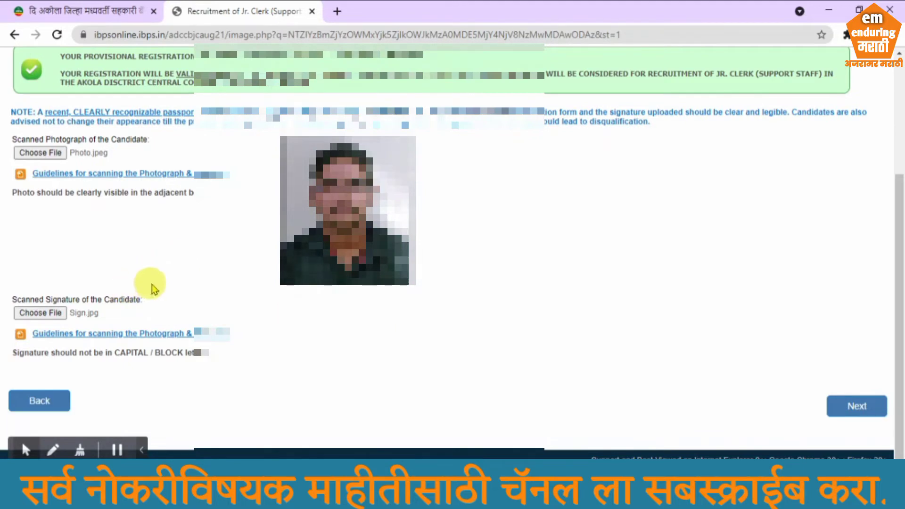
pyautogui.click(857, 407)
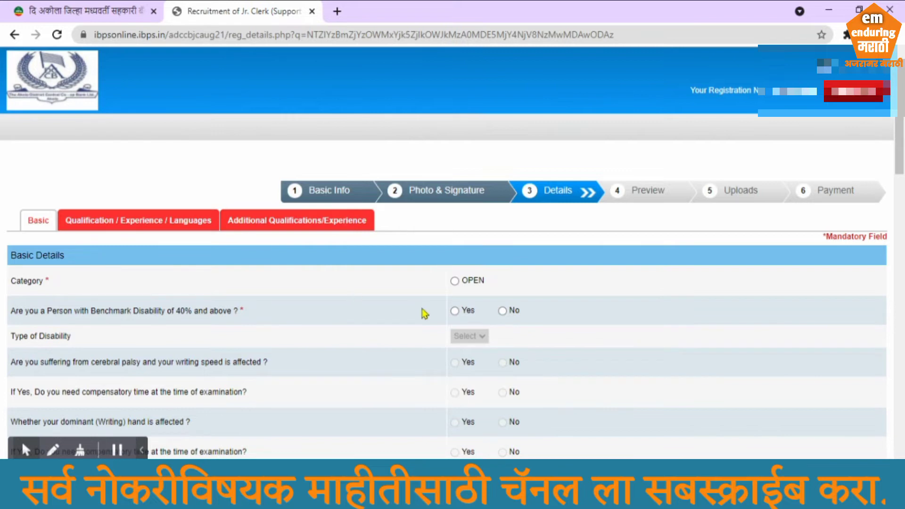
# Set the category to OPEN and answer No to benchmark disability
pyautogui.click(26, 450)
pyautogui.click(49, 423)
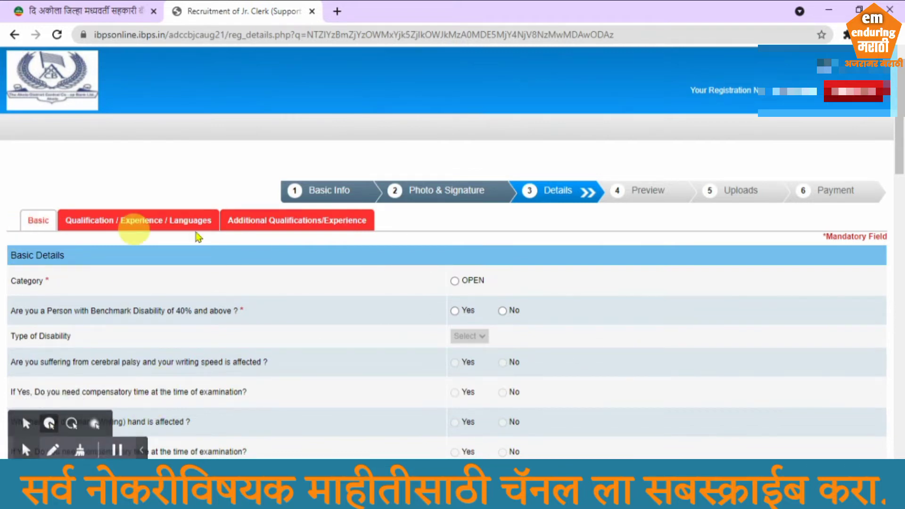
pyautogui.click(454, 282)
pyautogui.scroll(-2, 457, 282)
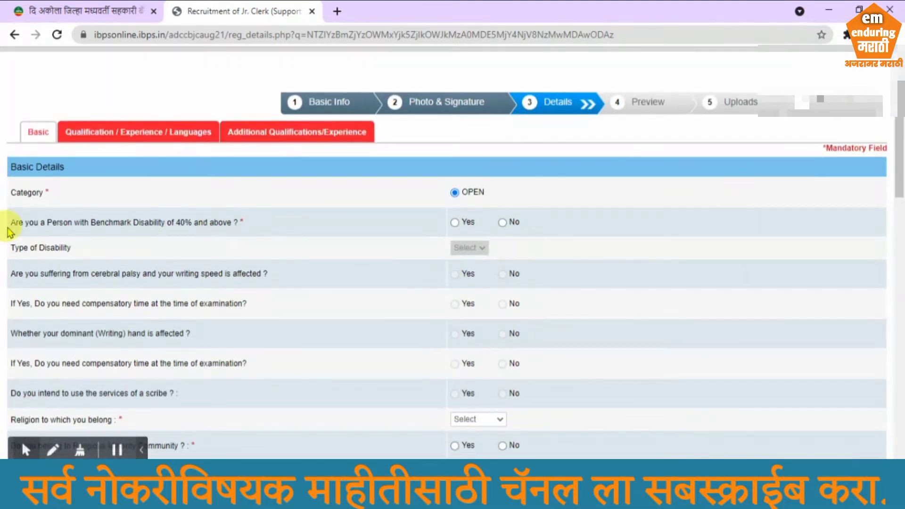
pyautogui.click(503, 222)
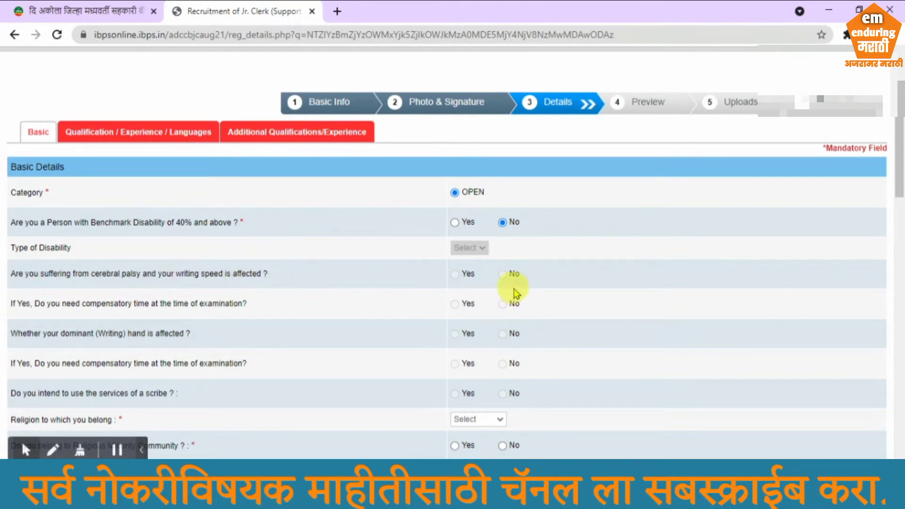
pyautogui.scroll(-3, 506, 272)
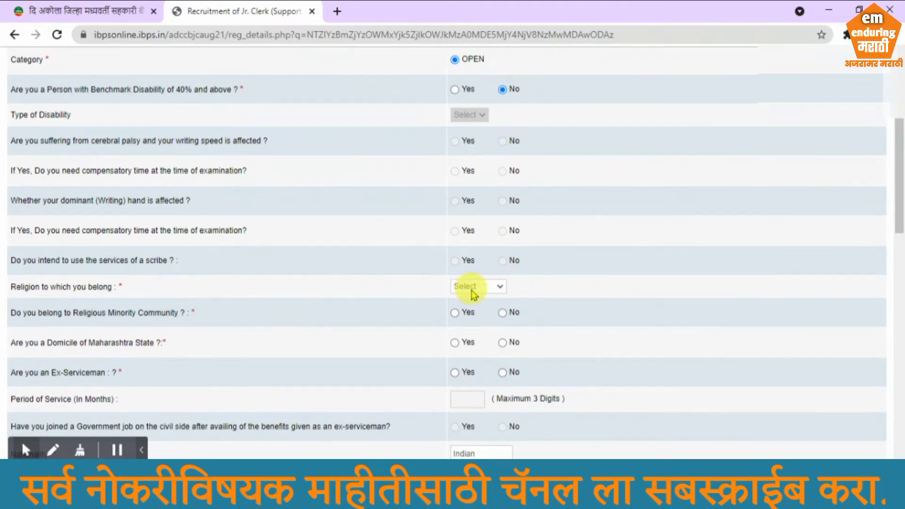
# Choose Hindu religion, No for religious minority, Yes for Maharashtra domicile, No for ex-serviceman
pyautogui.click(481, 333)
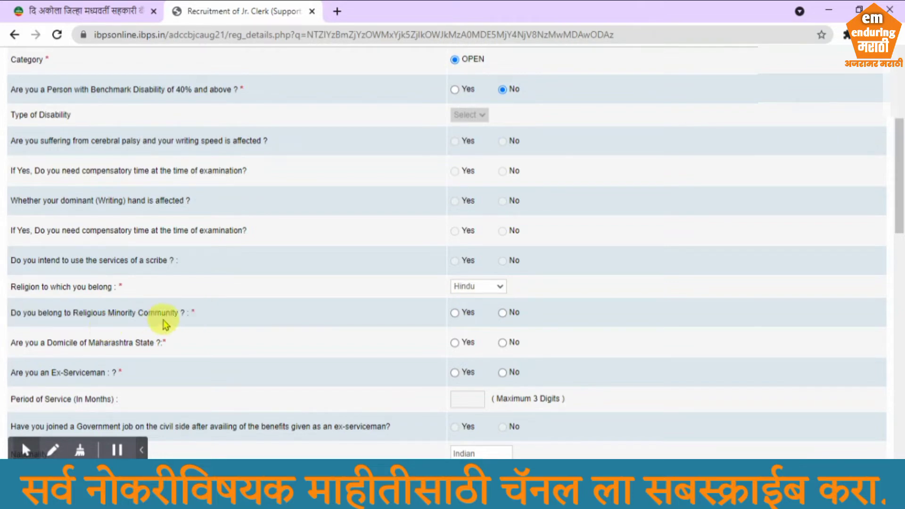
pyautogui.click(454, 313)
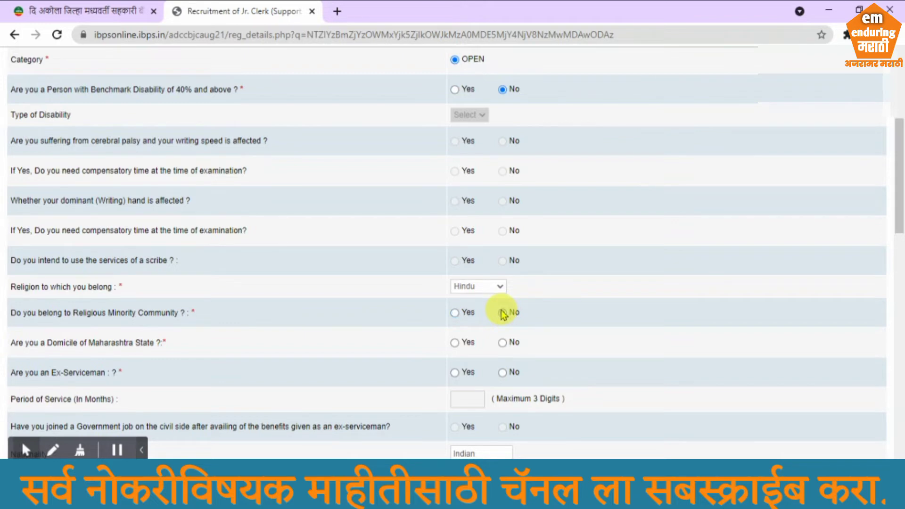
pyautogui.click(503, 313)
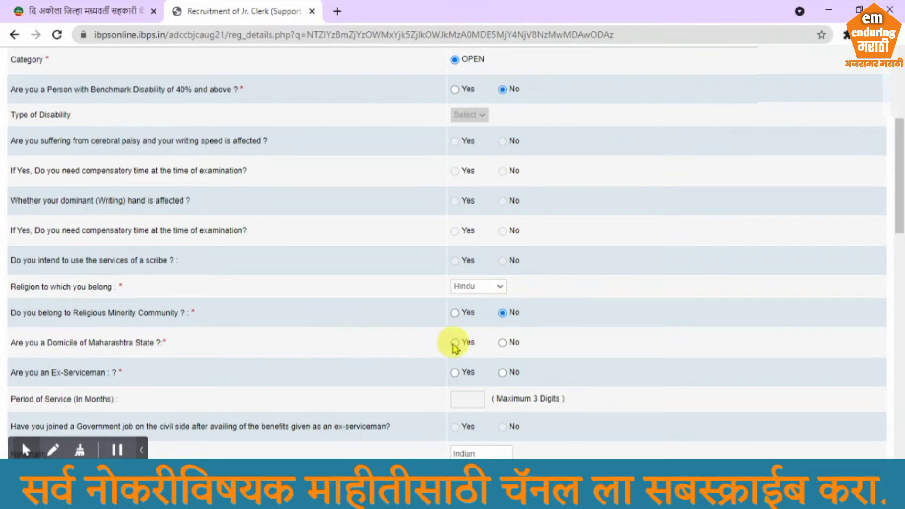
pyautogui.click(453, 343)
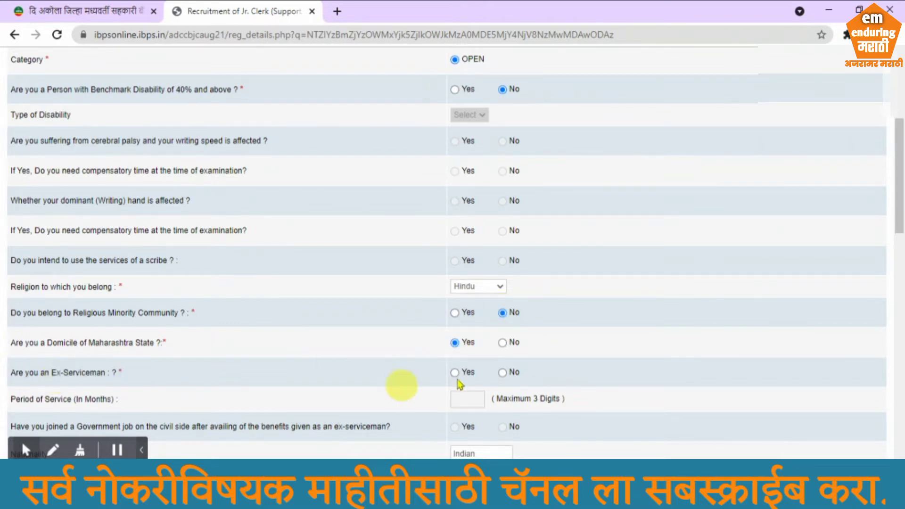
pyautogui.click(502, 372)
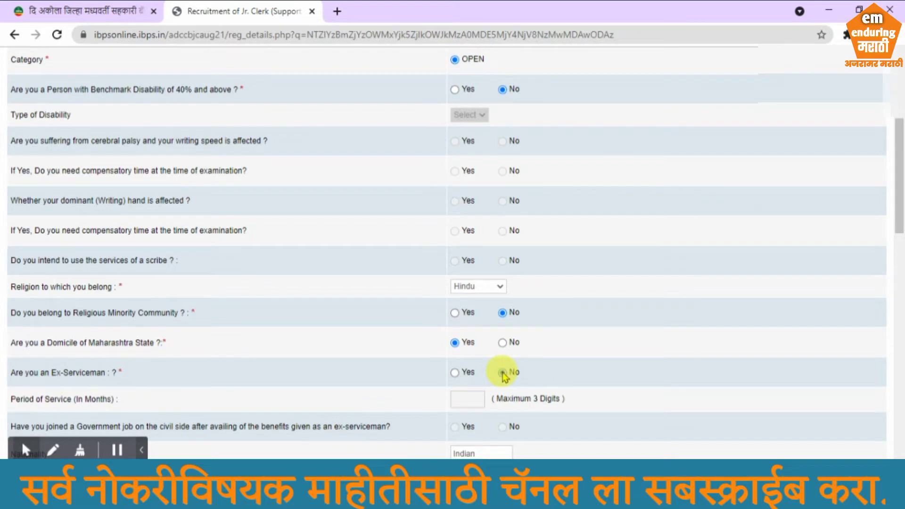
pyautogui.click(455, 372)
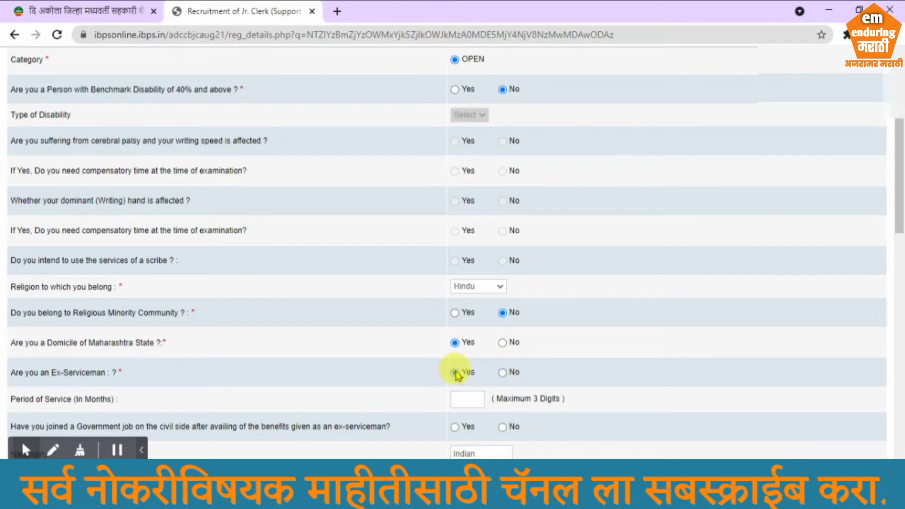
pyautogui.click(502, 372)
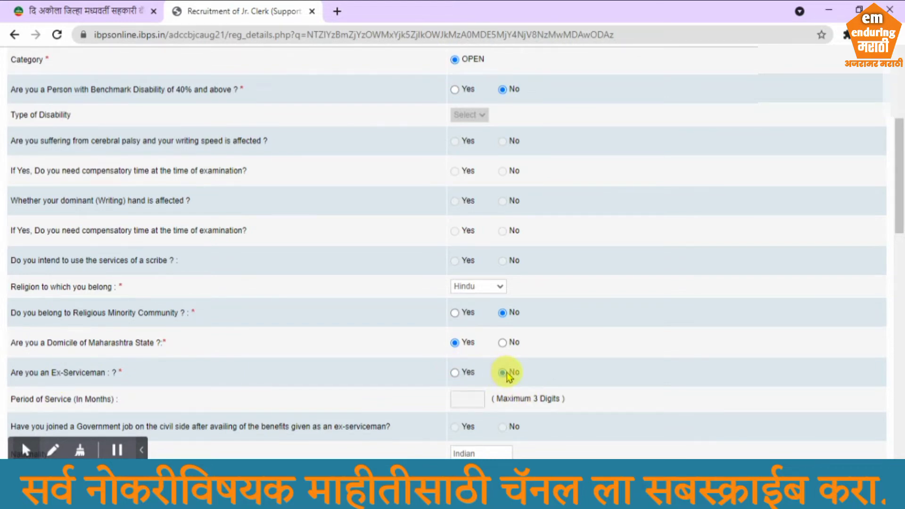
pyautogui.scroll(-2, 517, 373)
pyautogui.scroll(-1, 517, 377)
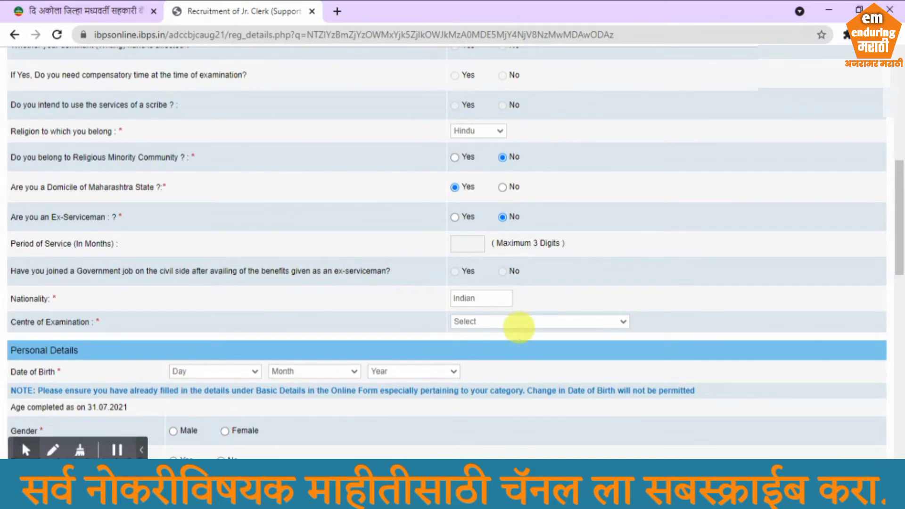
# Set the Centre of Examination to Yeotmal
pyautogui.click(518, 326)
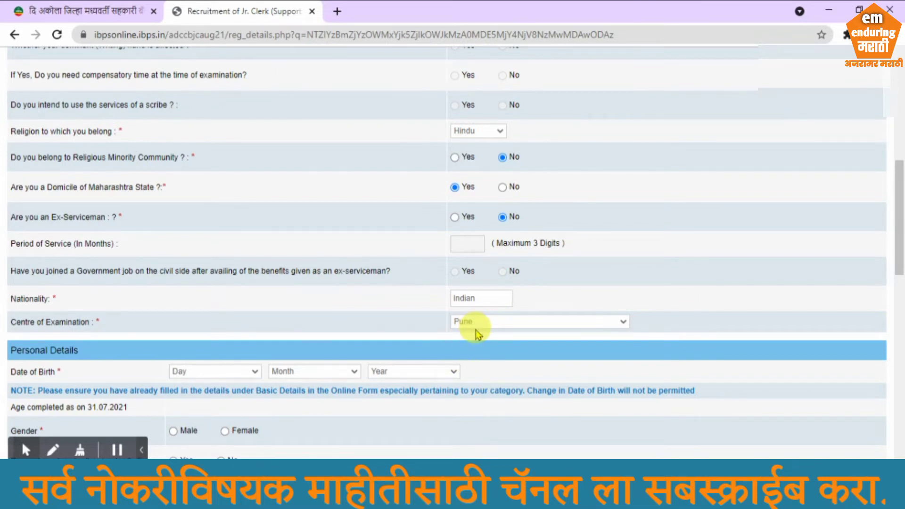
pyautogui.click(485, 371)
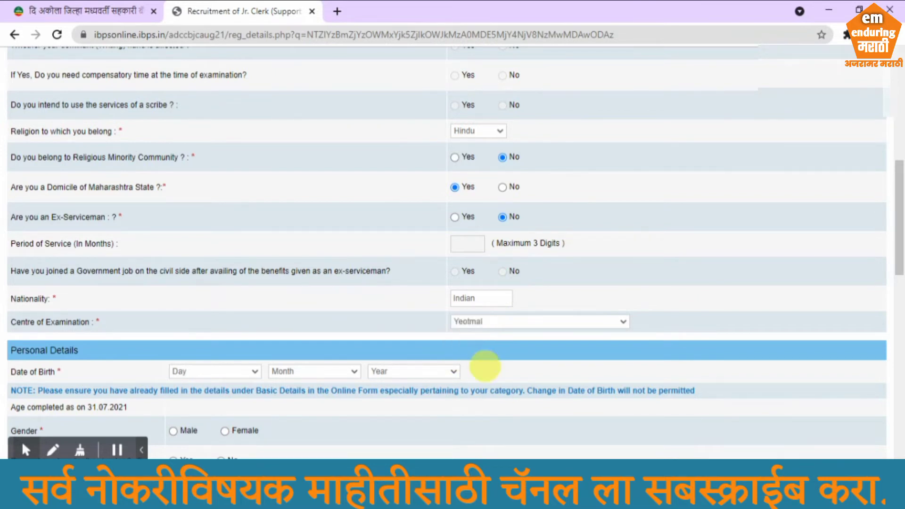
pyautogui.scroll(-1, 107, 344)
pyautogui.scroll(-4, 108, 345)
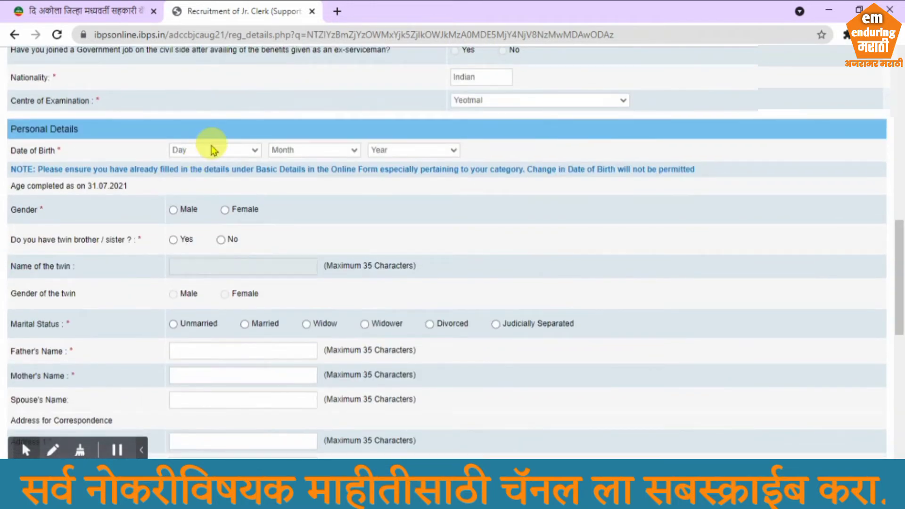
pyautogui.click(220, 323)
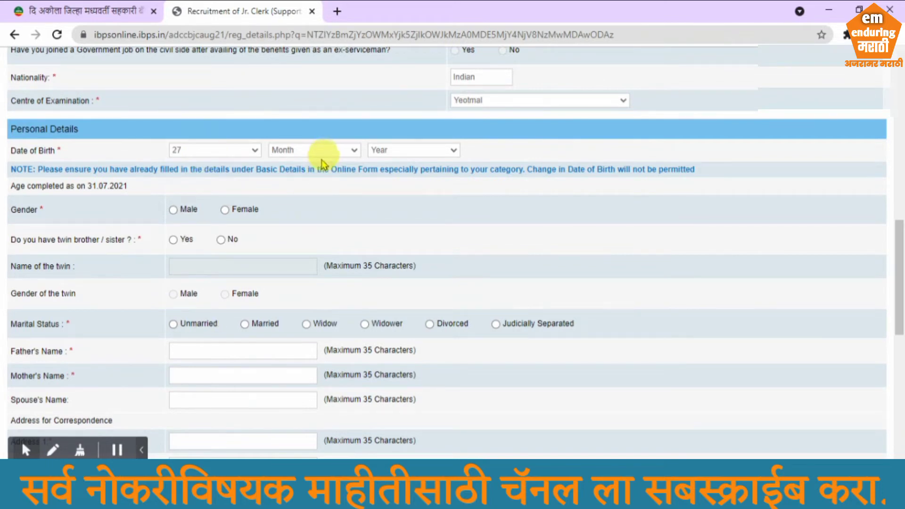
pyautogui.click(346, 290)
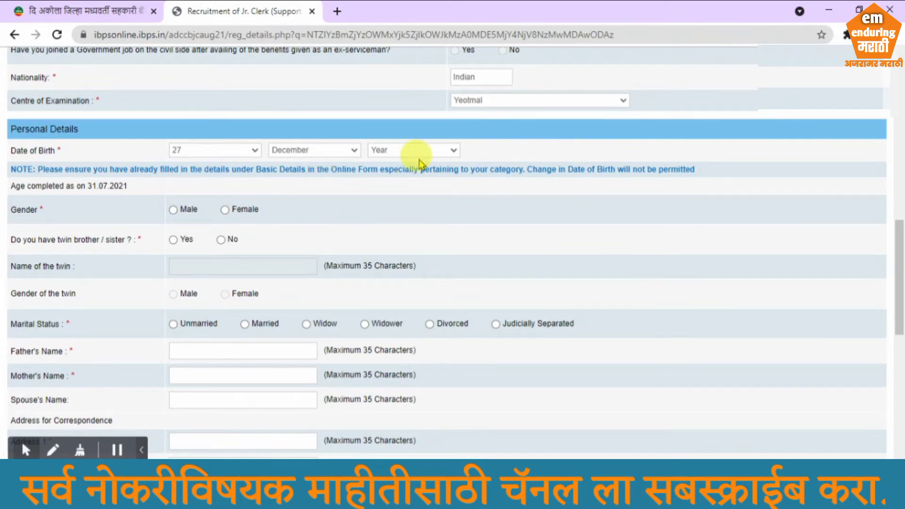
pyautogui.click(441, 246)
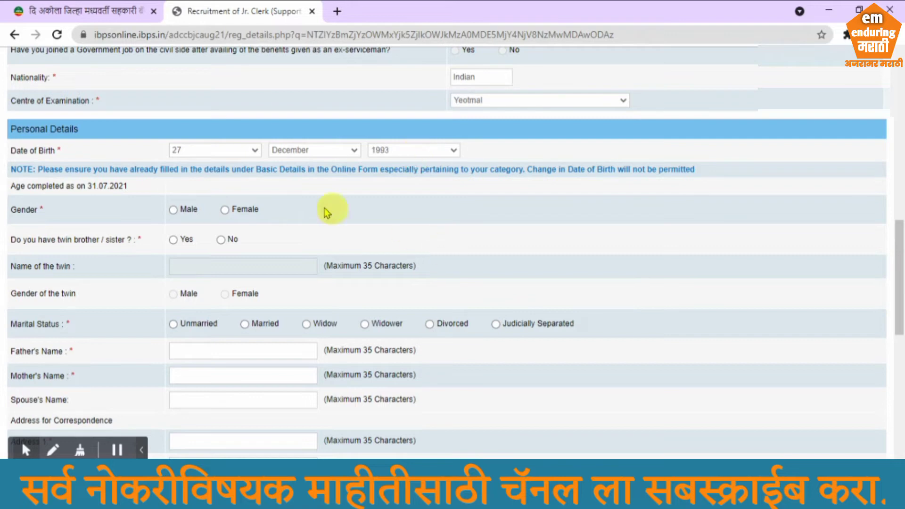
pyautogui.click(173, 209)
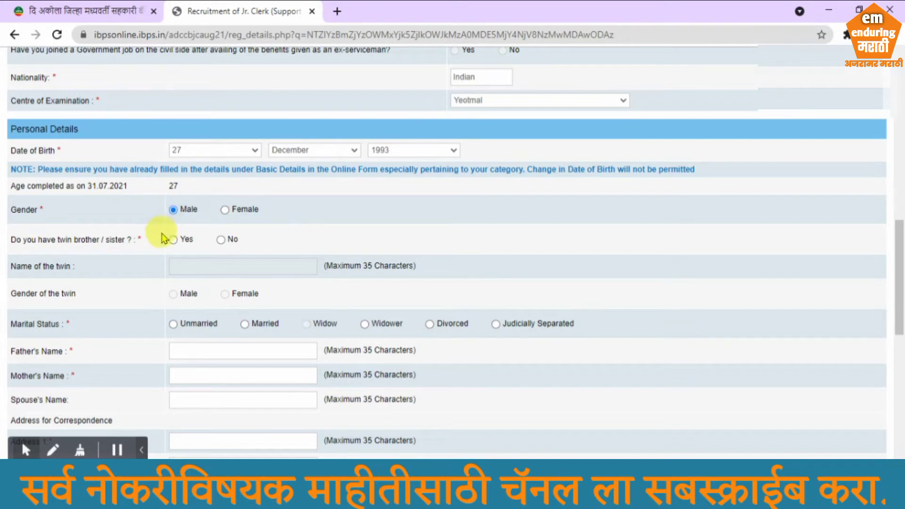
pyautogui.click(221, 239)
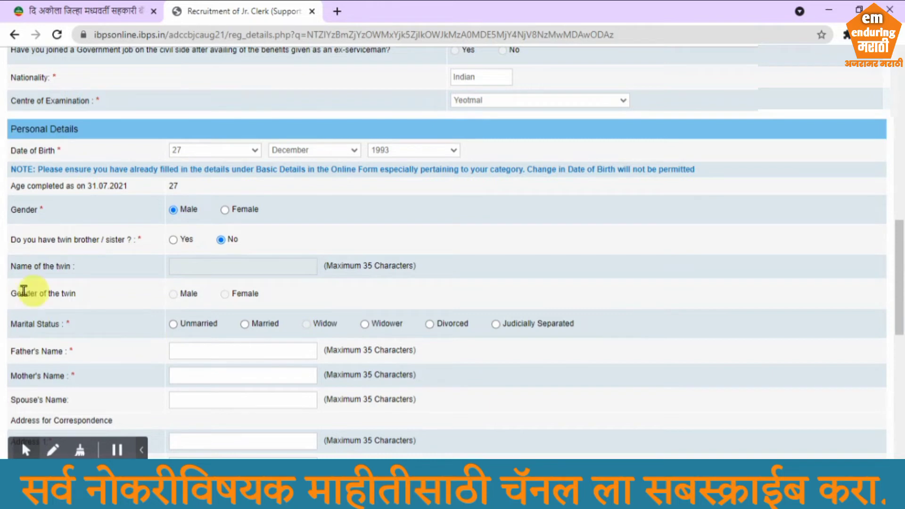
pyautogui.scroll(-1, 181, 307)
pyautogui.scroll(-2, 179, 307)
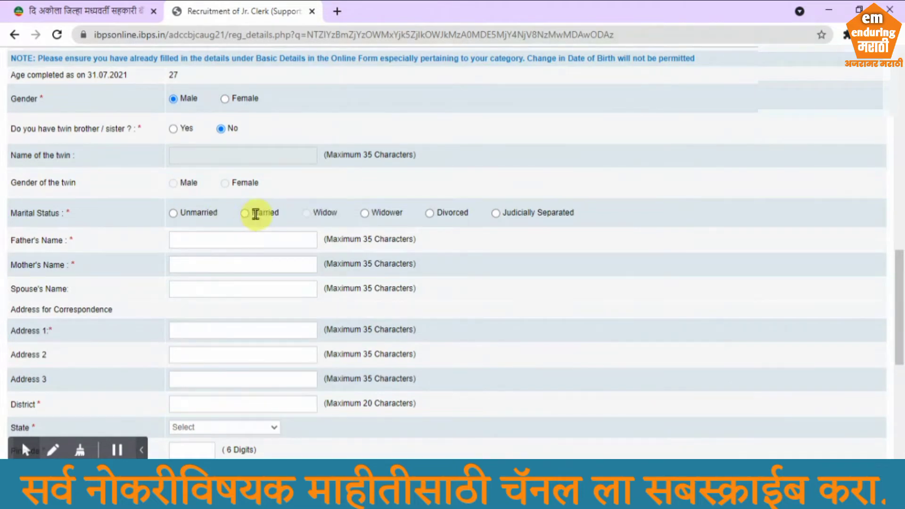
# Mark marital status Married and enter the father's and mother's names
pyautogui.click(245, 214)
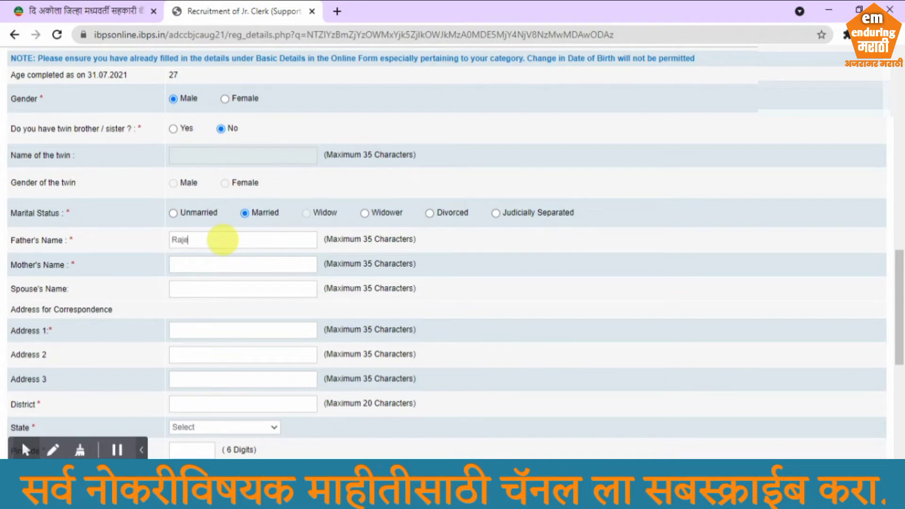
pyautogui.click(223, 241)
pyautogui.write('Rajesh')
pyautogui.click(207, 264)
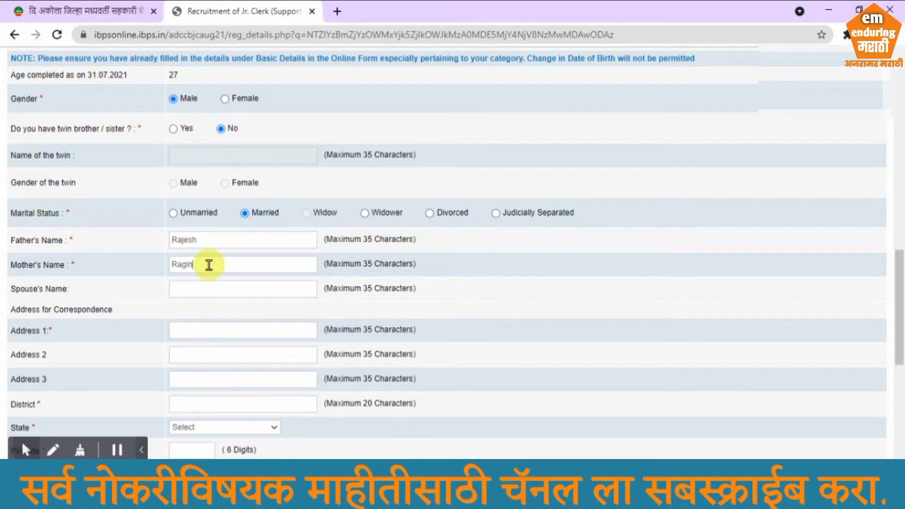
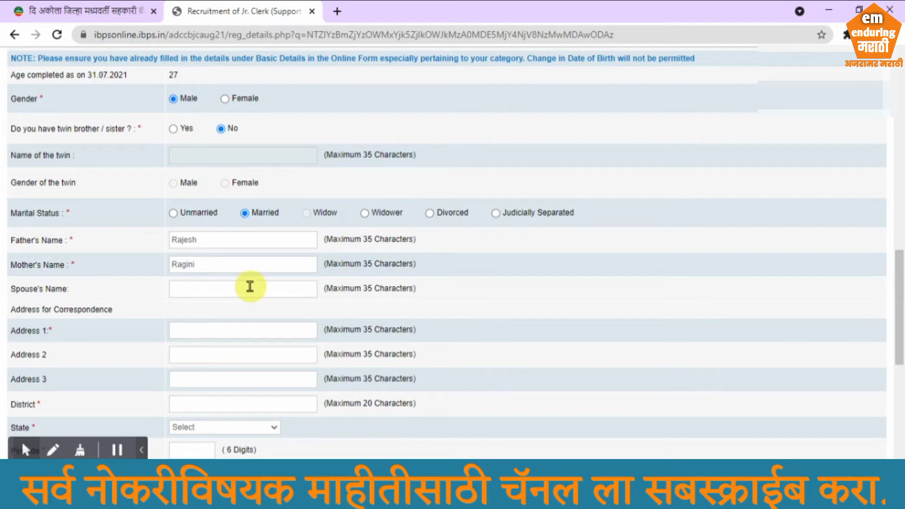
# Fill in the correspondence address district, state MAHARASHTRA and pincode
pyautogui.click(198, 403)
pyautogui.write('Akol')
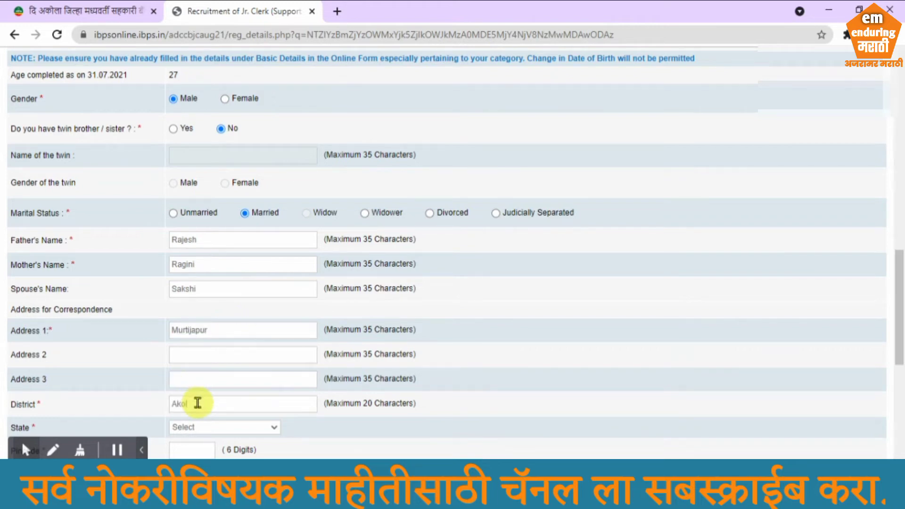
pyautogui.write('a')
pyautogui.scroll(-4, 219, 296)
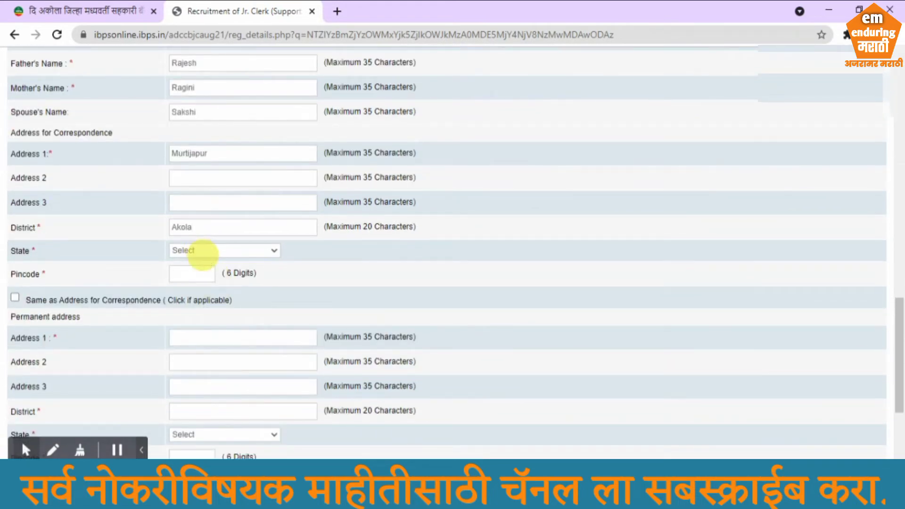
pyautogui.click(203, 251)
pyautogui.click(232, 384)
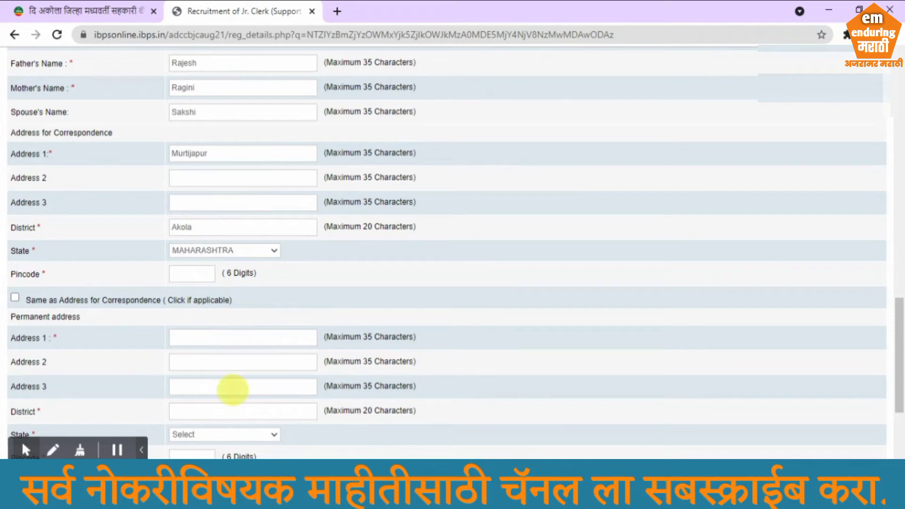
pyautogui.click(198, 271)
pyautogui.write('445')
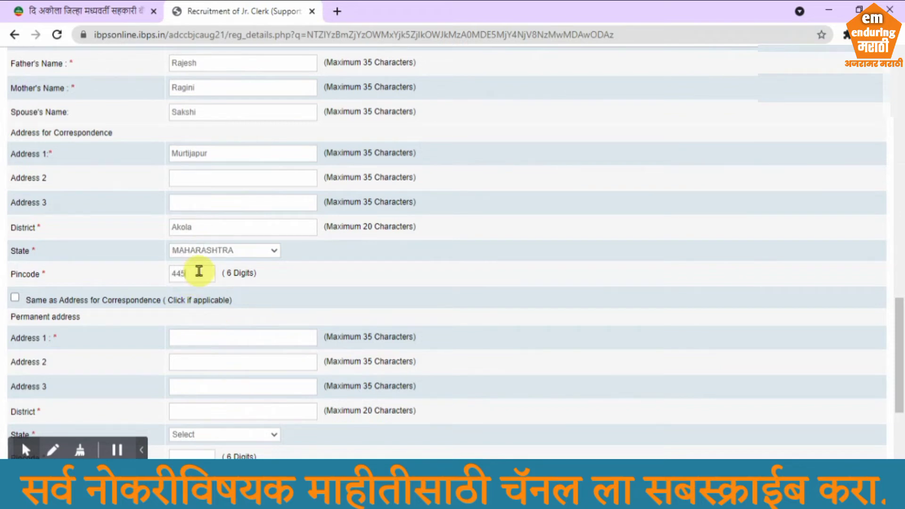
pyautogui.write('230')
# Reuse the correspondence address as permanent address and for GST, then save and continue
pyautogui.scroll(-1, 212, 313)
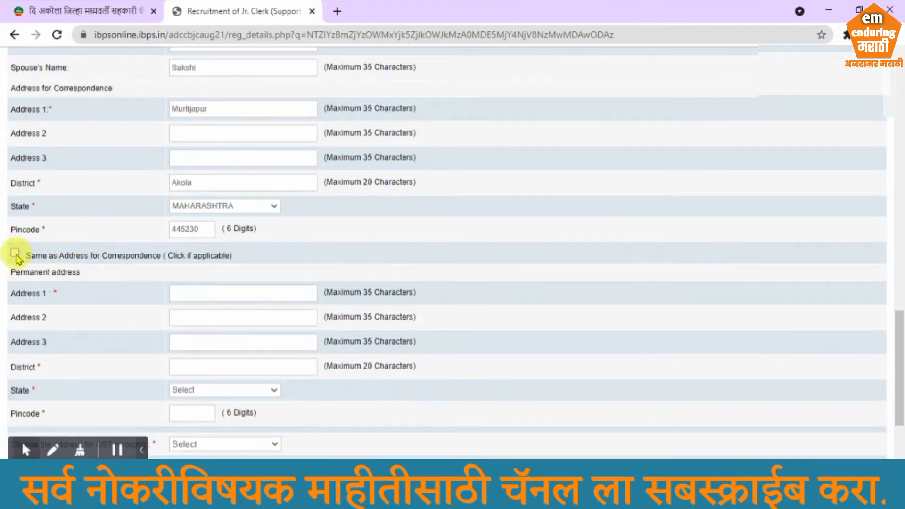
pyautogui.click(15, 254)
pyautogui.scroll(-3, 152, 285)
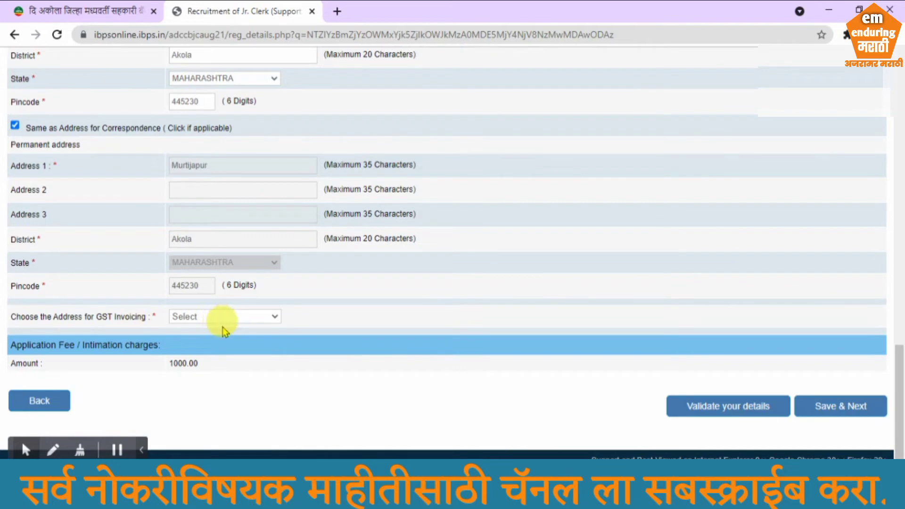
pyautogui.click(229, 354)
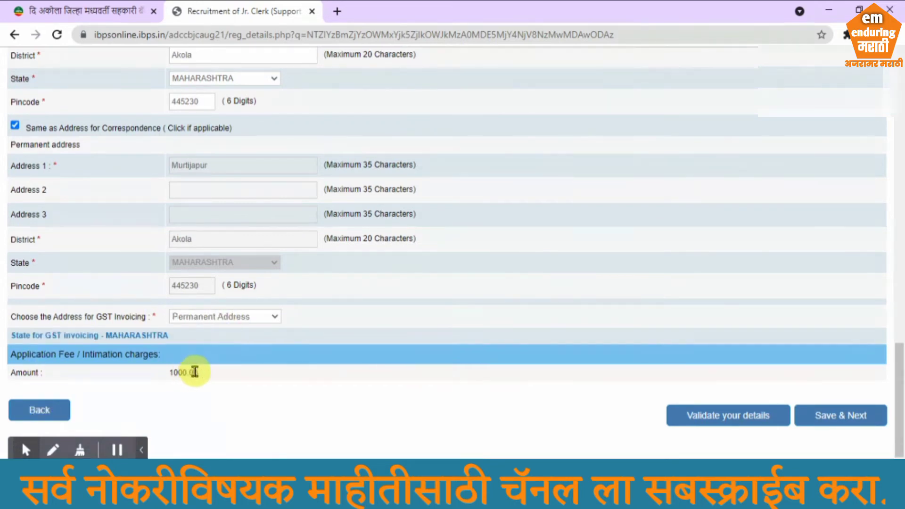
pyautogui.click(815, 414)
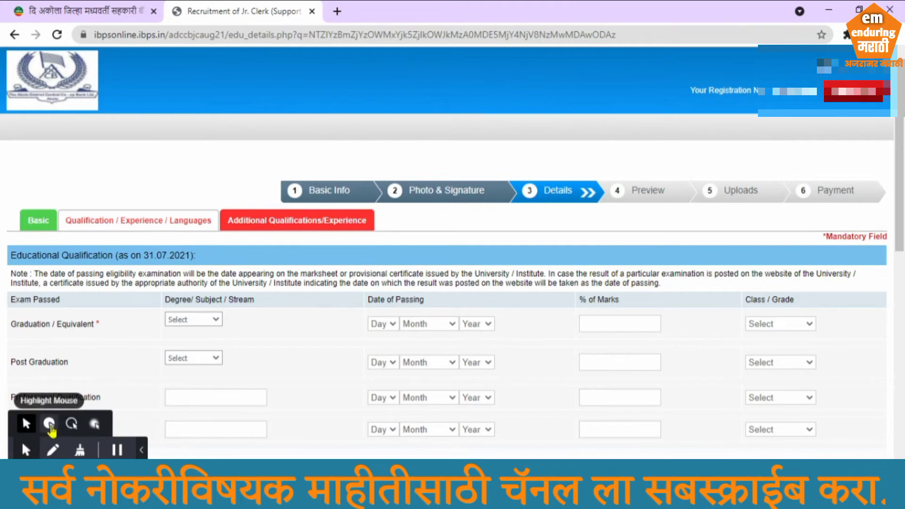
# Record graduation in Commerce, passed 19 June 2018, with 60% marks and First Class
pyautogui.click(49, 423)
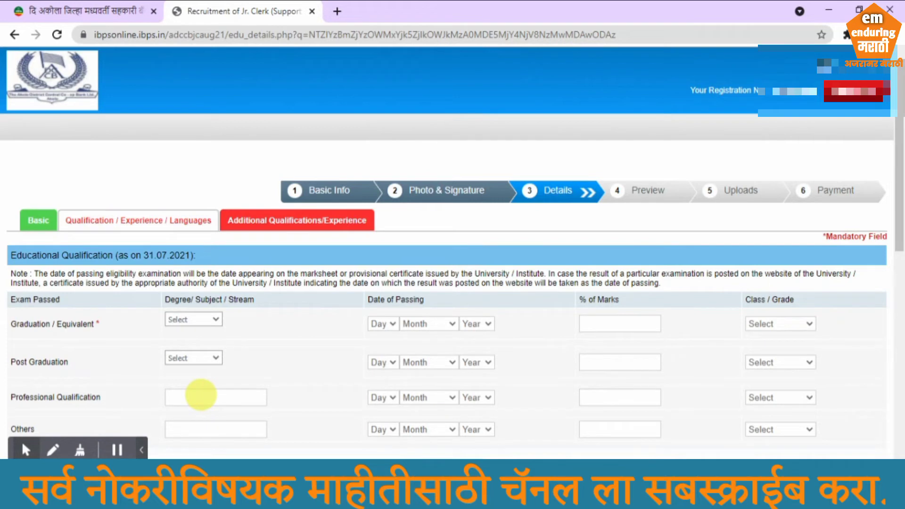
pyautogui.press('c')
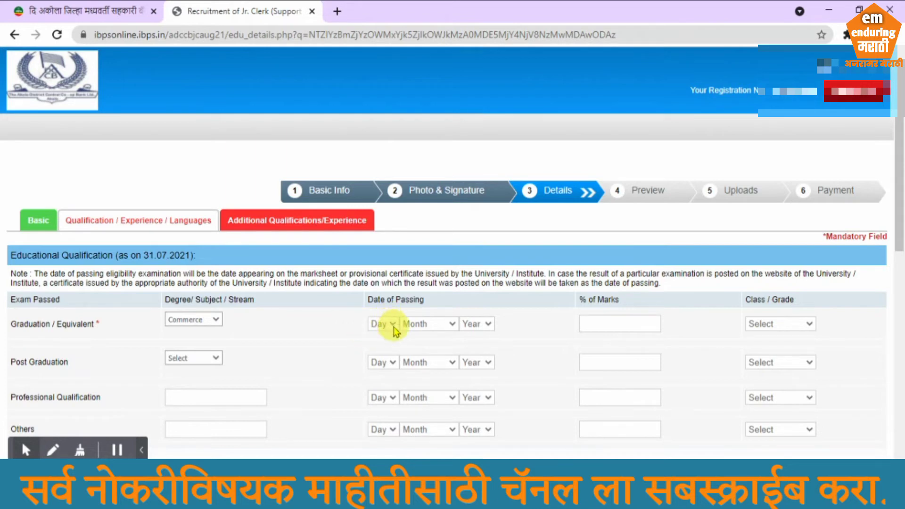
pyautogui.press('1')
pyautogui.press('9')
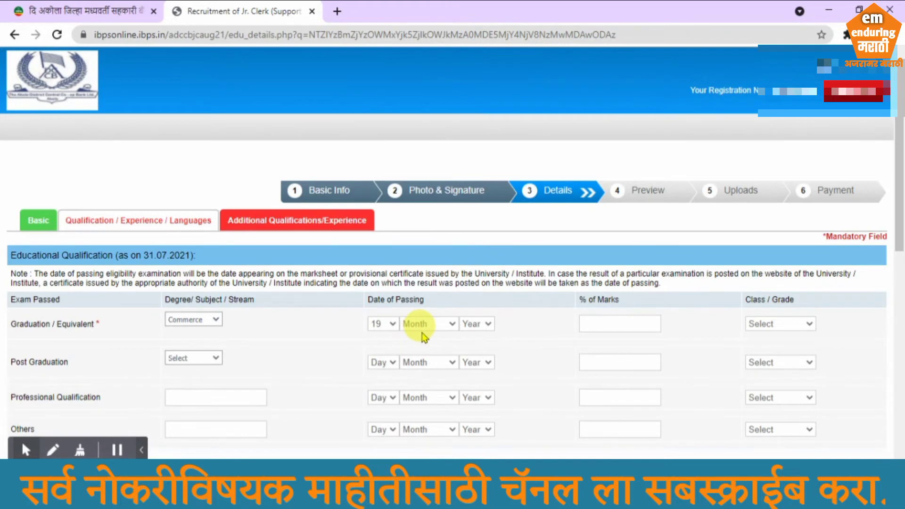
pyautogui.press('j')
pyautogui.press('u')
pyautogui.click(487, 322)
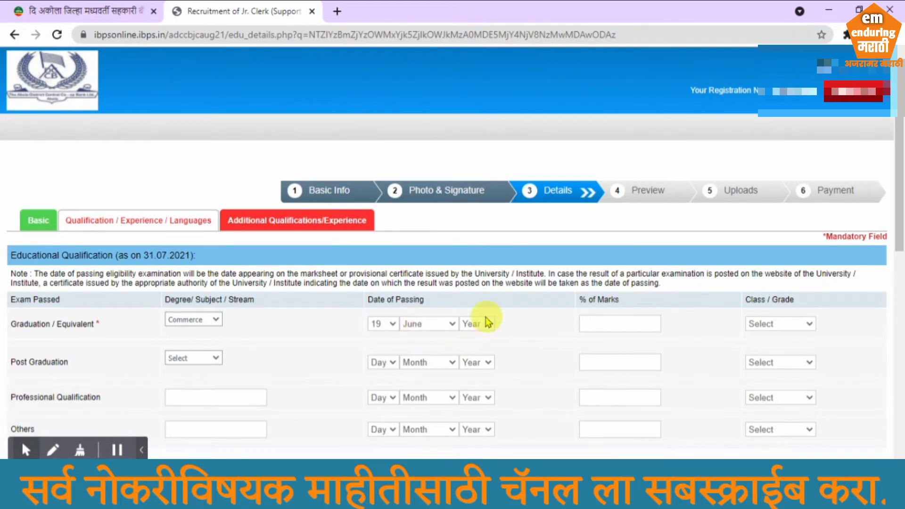
pyautogui.click(488, 278)
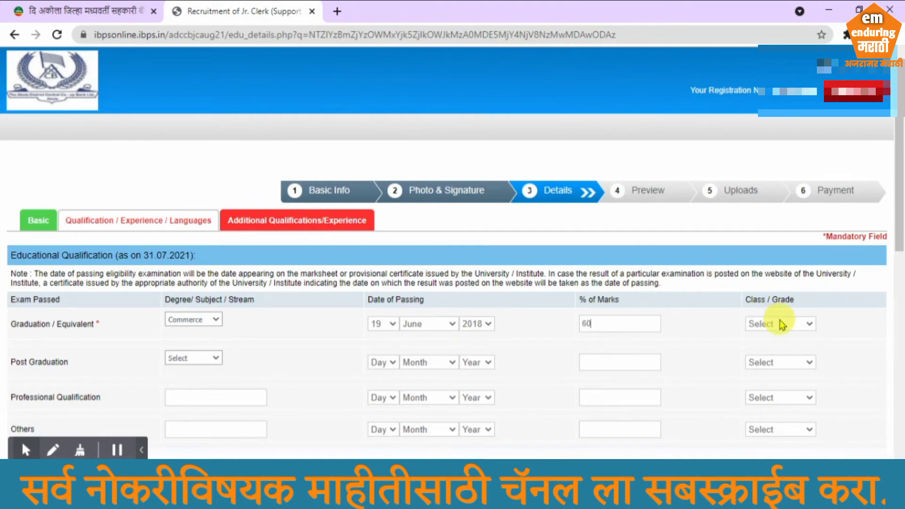
pyautogui.click(776, 332)
pyautogui.click(783, 350)
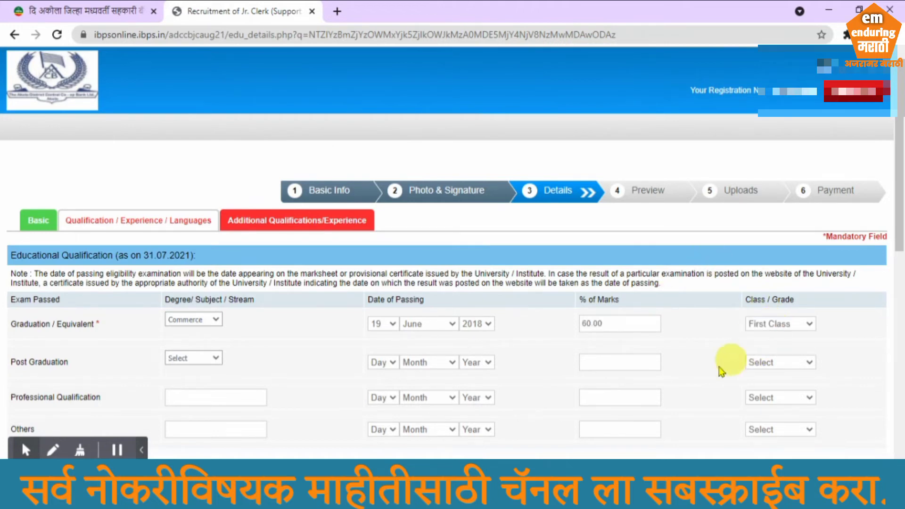
pyautogui.scroll(-2, 132, 362)
pyautogui.scroll(-1, 134, 362)
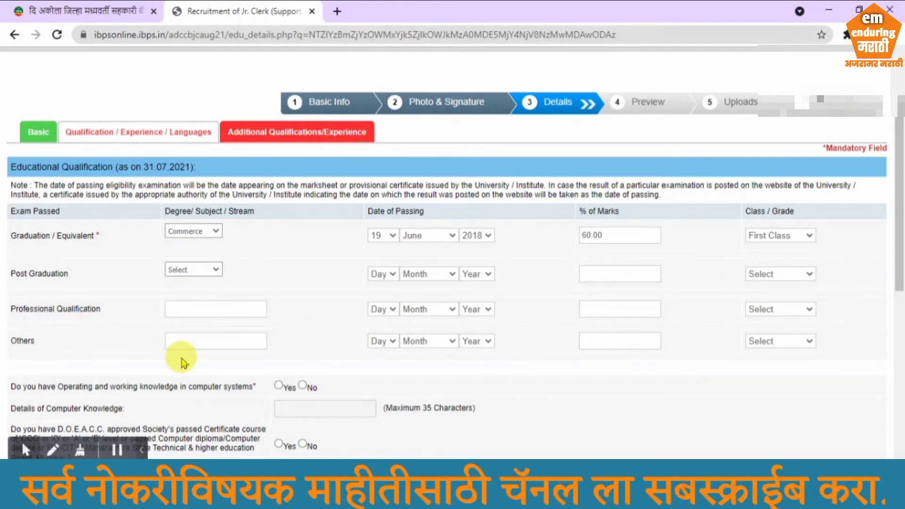
# Enter mscit as computer knowledge, answer Yes for D.O.E.A.C.C. and No for B.C.A
pyautogui.scroll(-4, 196, 344)
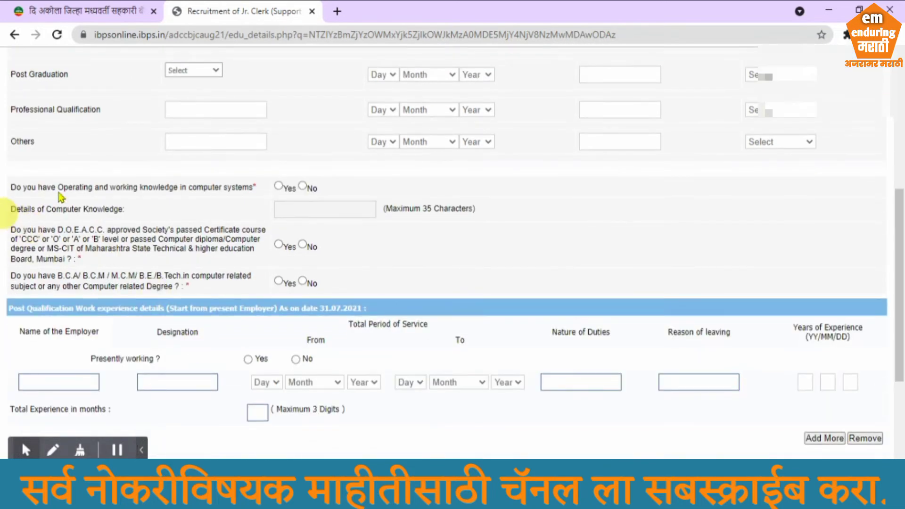
pyautogui.click(279, 186)
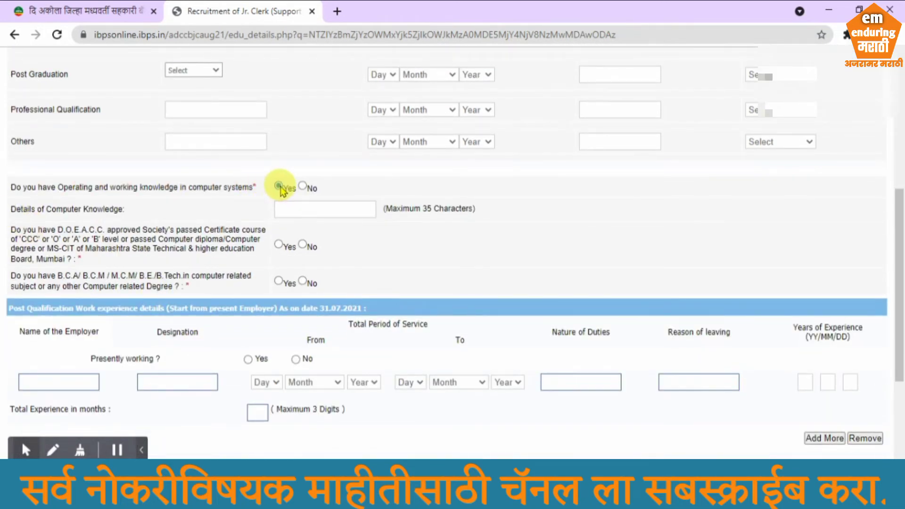
pyautogui.click(305, 213)
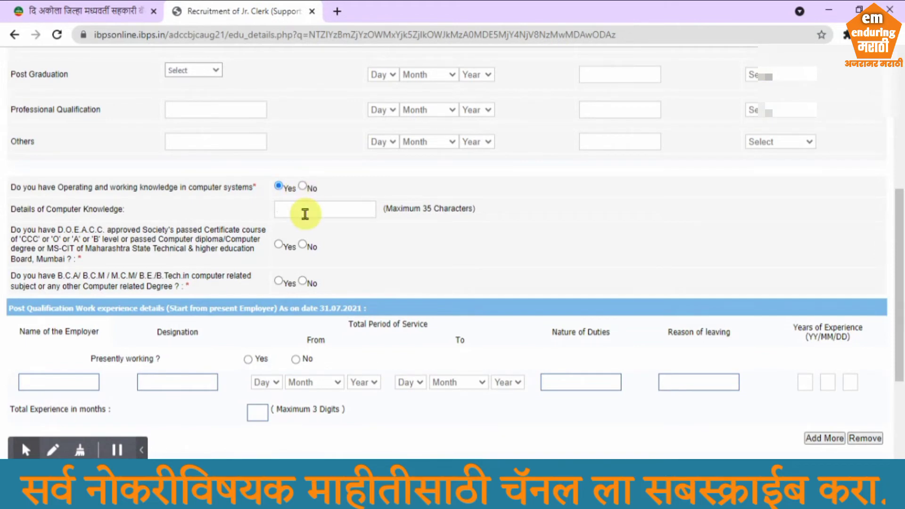
pyautogui.write('mscit')
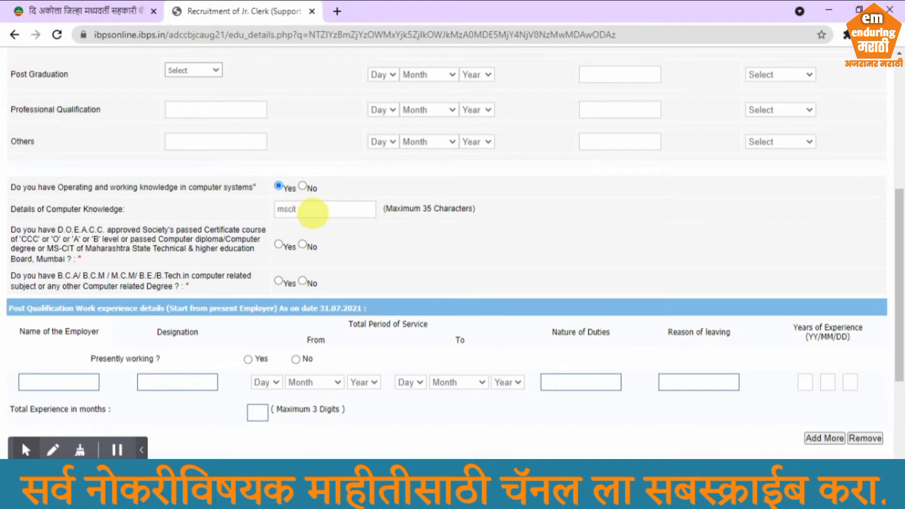
pyautogui.scroll(-1, 178, 273)
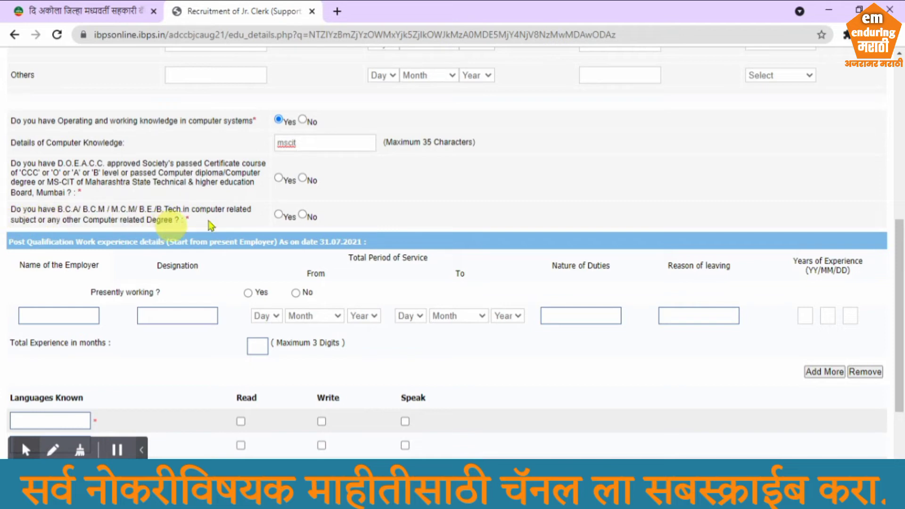
pyautogui.click(278, 179)
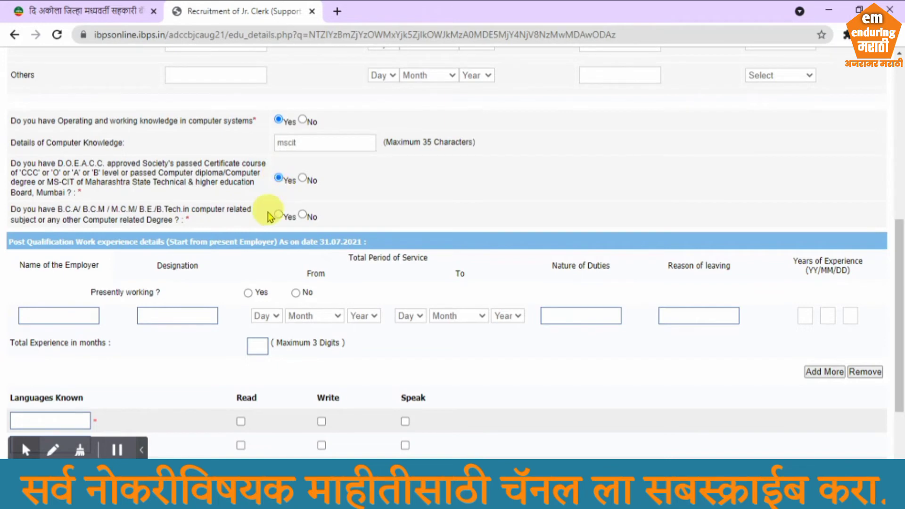
pyautogui.click(302, 215)
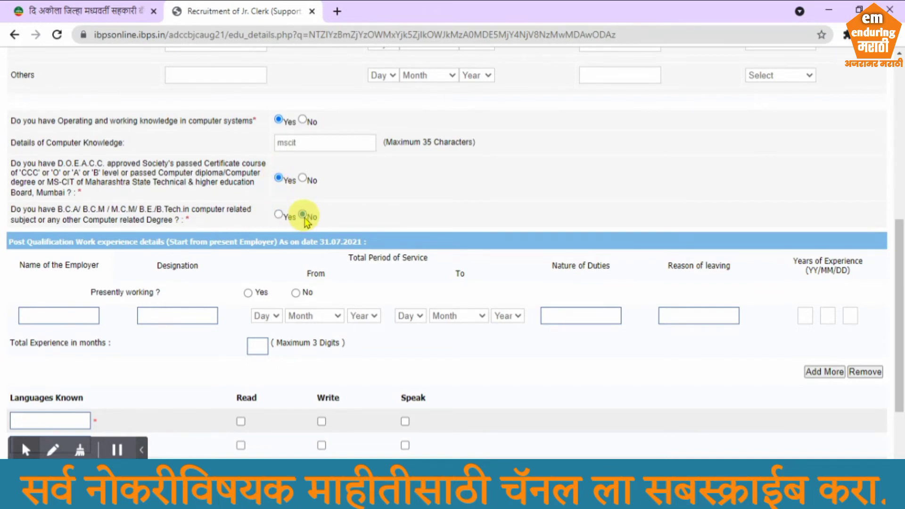
# List Marathi, Hindi and English as languages known
pyautogui.scroll(-2, 306, 219)
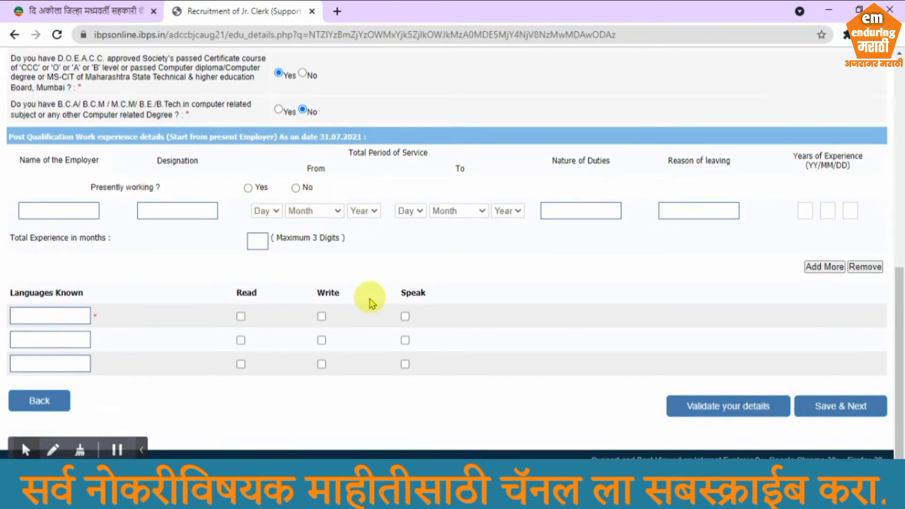
pyautogui.click(52, 319)
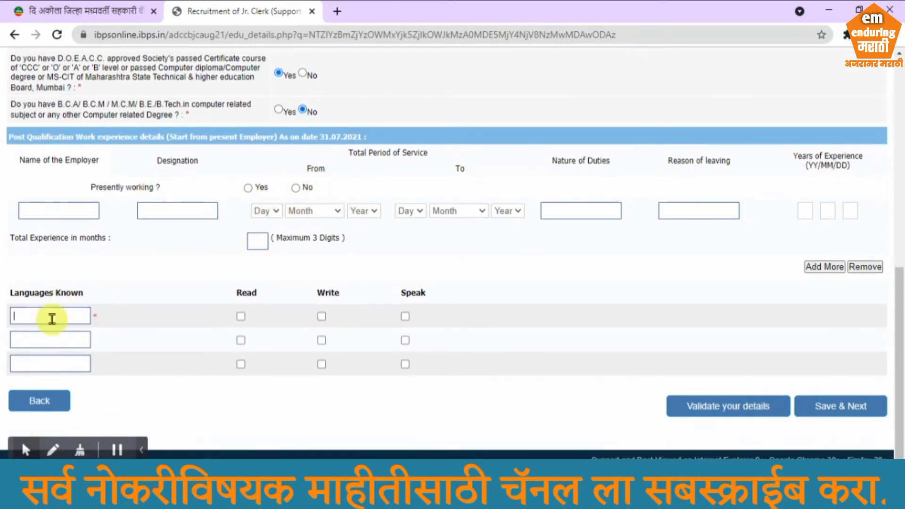
pyautogui.write('Marathi')
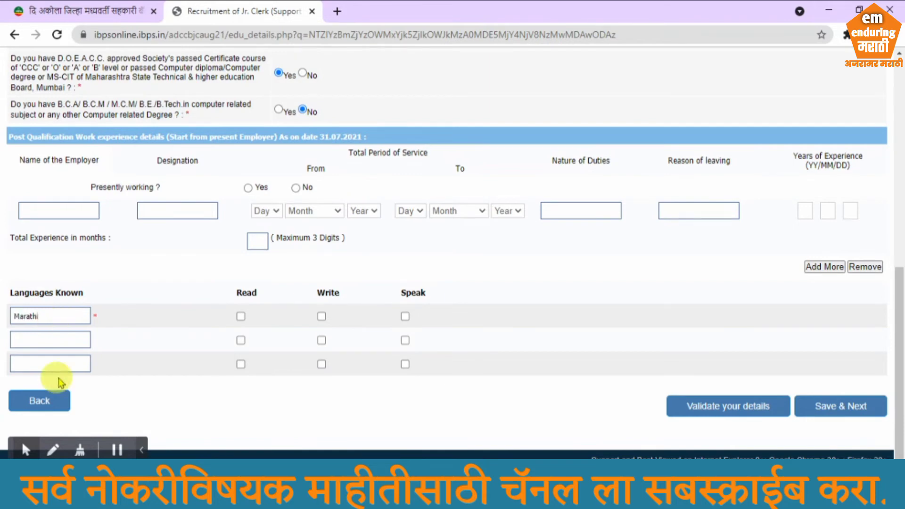
pyautogui.click(42, 333)
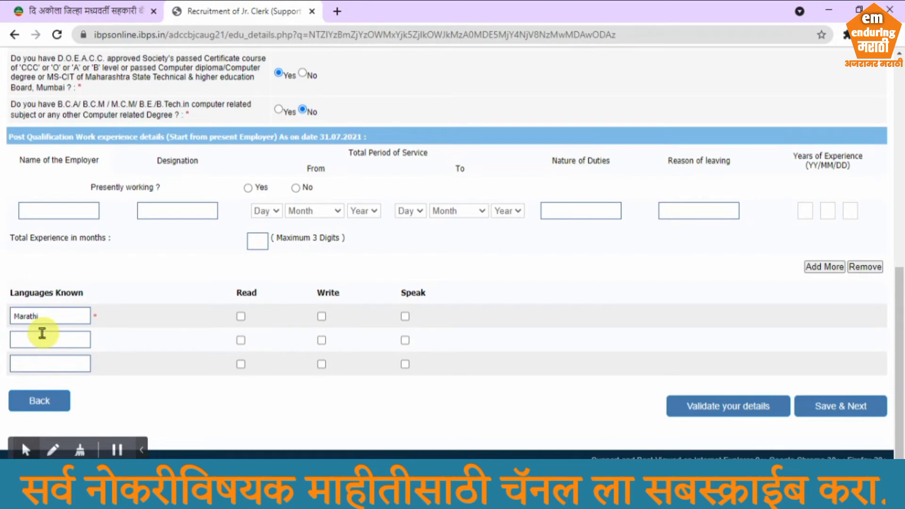
pyautogui.write('Hindi')
pyautogui.click(65, 363)
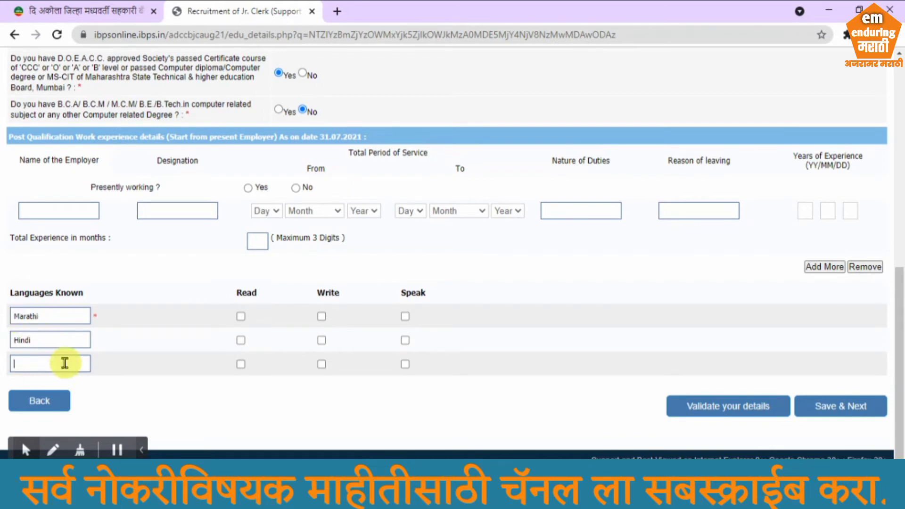
pyautogui.write('English')
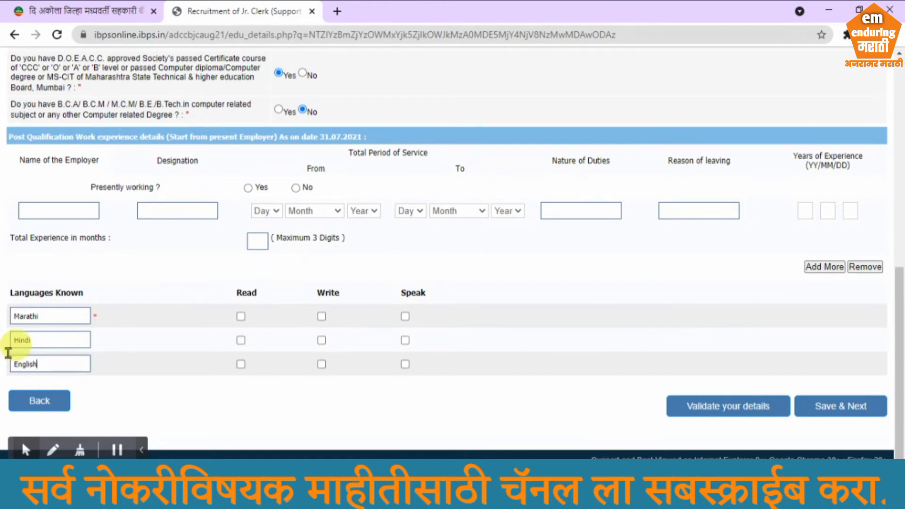
# Tick Read, Write and Speak for Marathi, Hindi and English
pyautogui.click(240, 316)
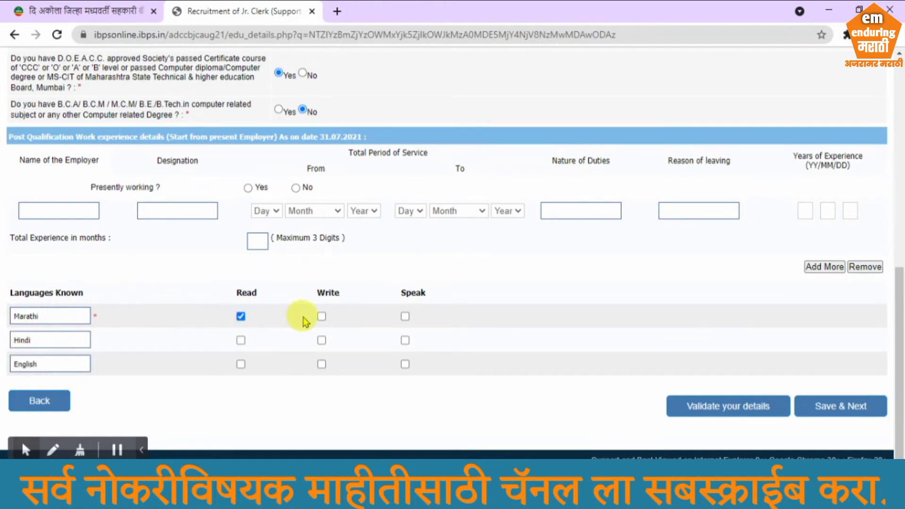
pyautogui.click(322, 317)
pyautogui.click(405, 316)
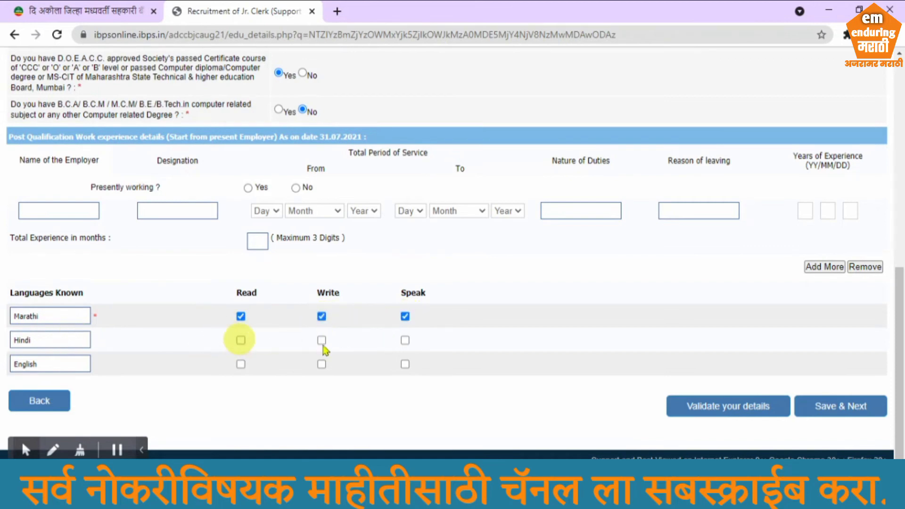
pyautogui.click(240, 340)
pyautogui.click(322, 340)
pyautogui.click(404, 340)
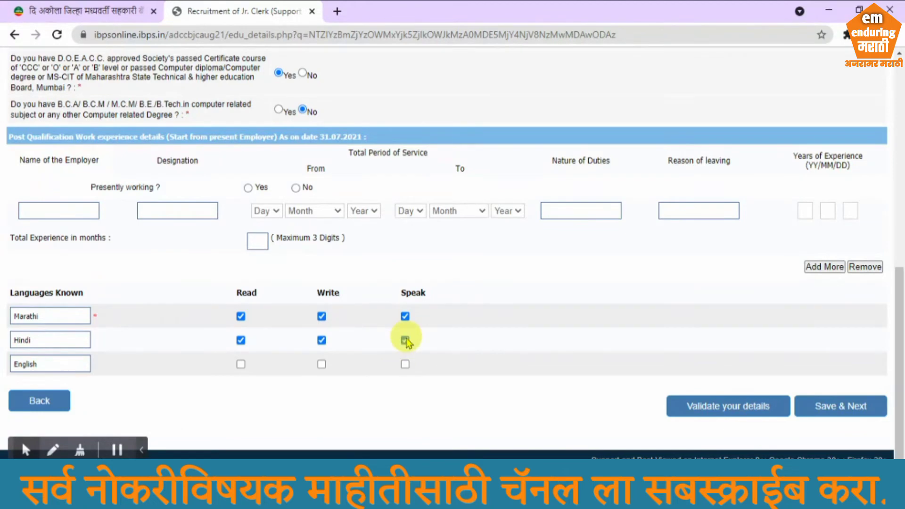
pyautogui.click(240, 364)
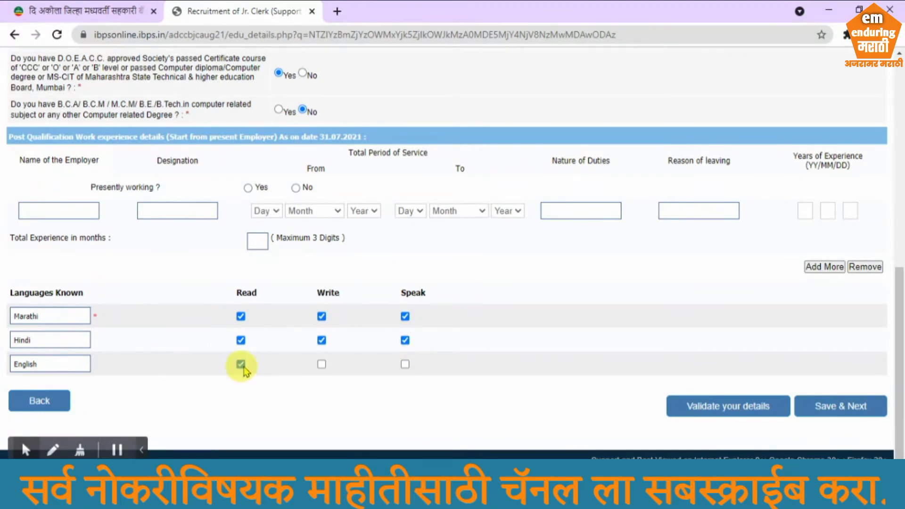
pyautogui.click(322, 364)
pyautogui.click(405, 363)
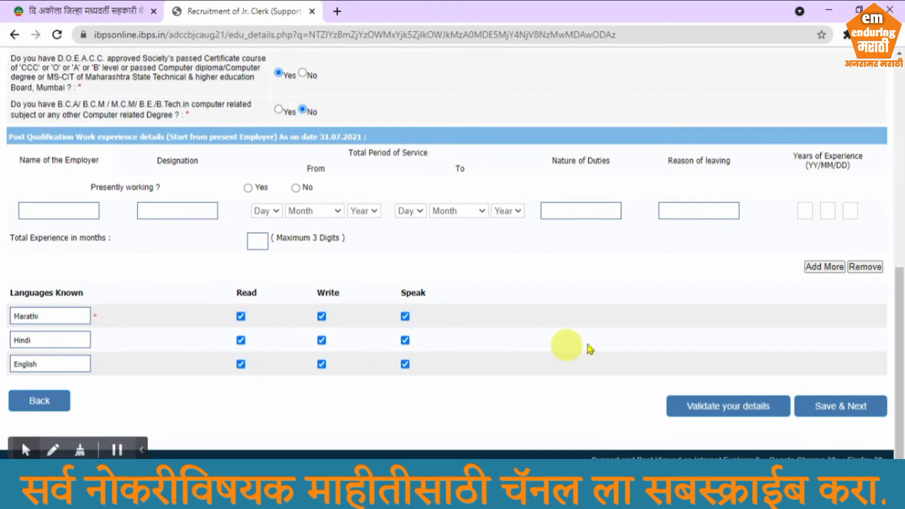
# Validate the qualification details, dismiss the success alert, and save the page
pyautogui.click(711, 413)
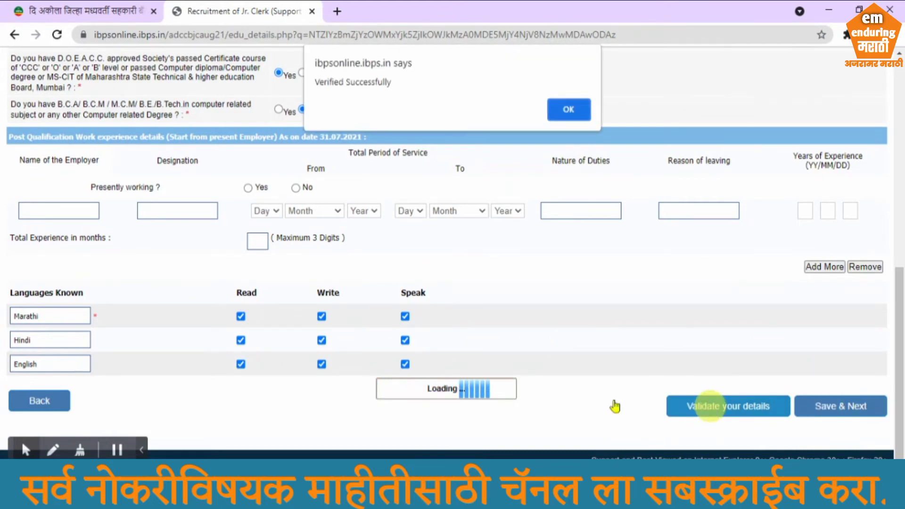
pyautogui.click(570, 111)
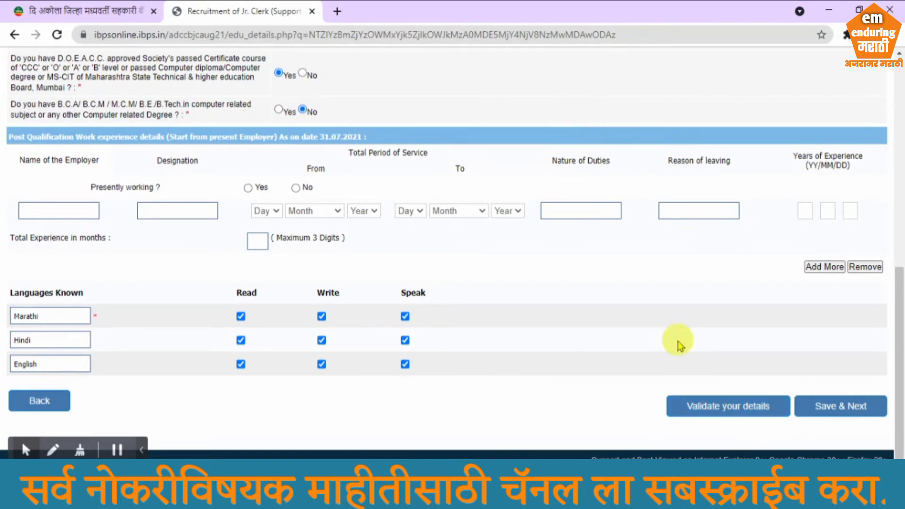
pyautogui.click(839, 408)
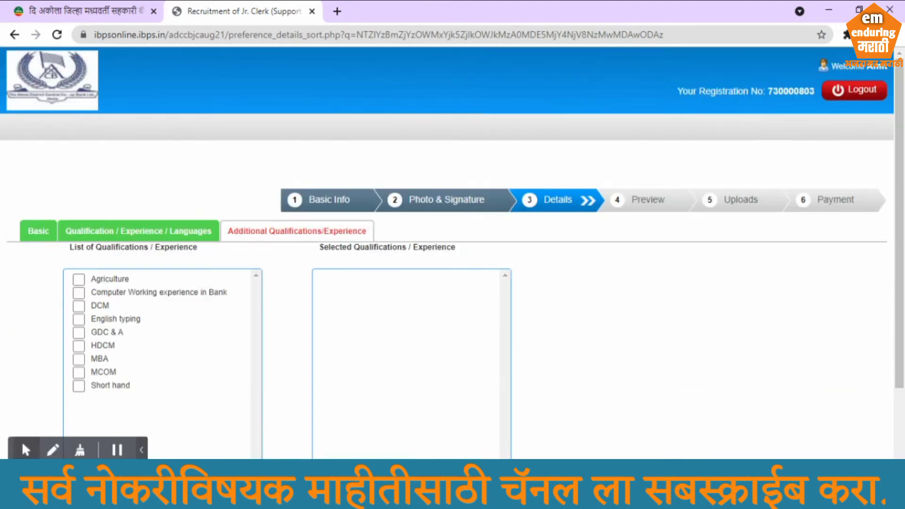
# Tick MCOM, English typing and Computer Working experience in Bank, validate them, and save
pyautogui.scroll(-2, 617, 355)
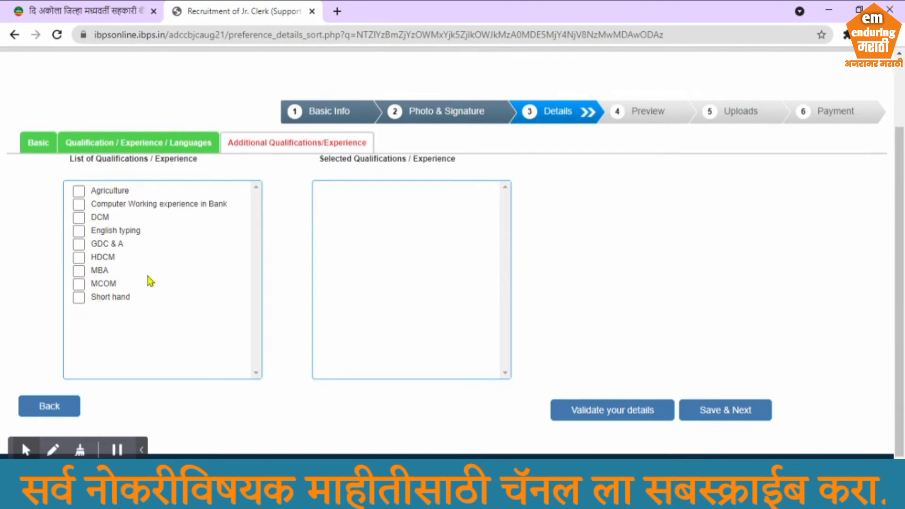
pyautogui.scroll(-1, 150, 280)
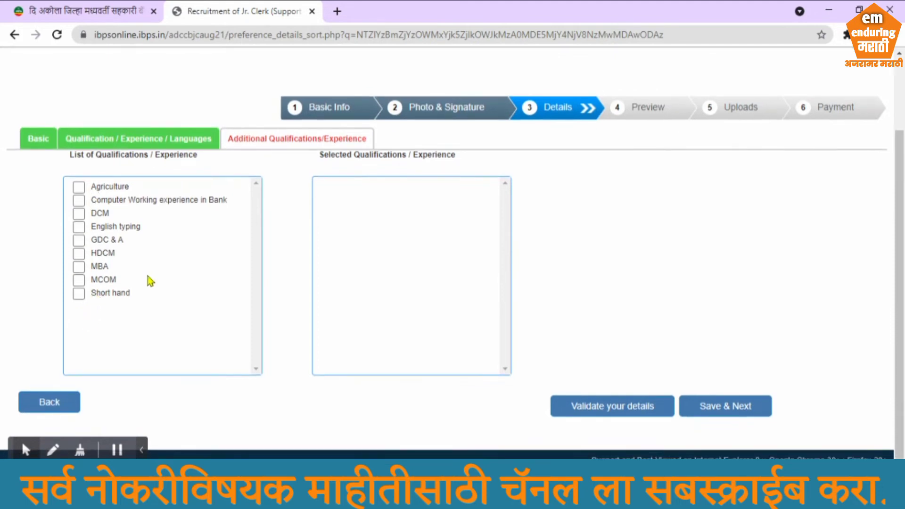
pyautogui.click(79, 281)
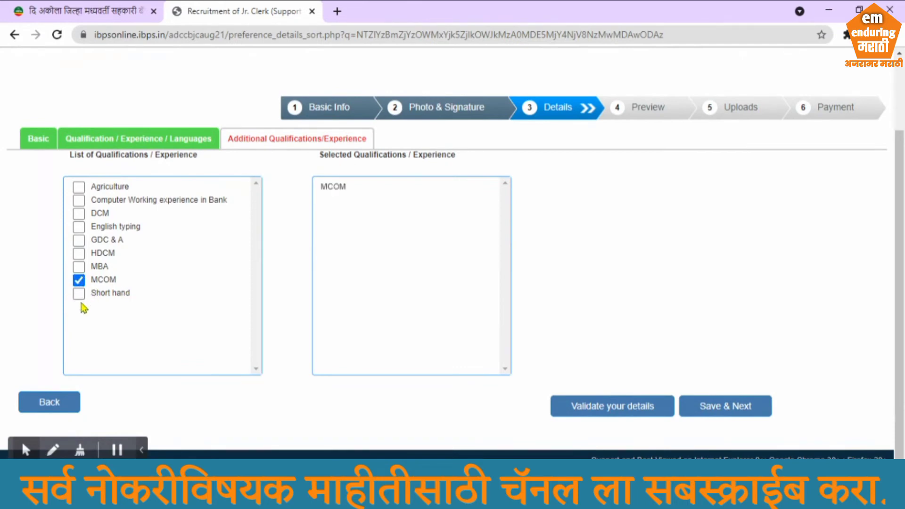
pyautogui.click(83, 233)
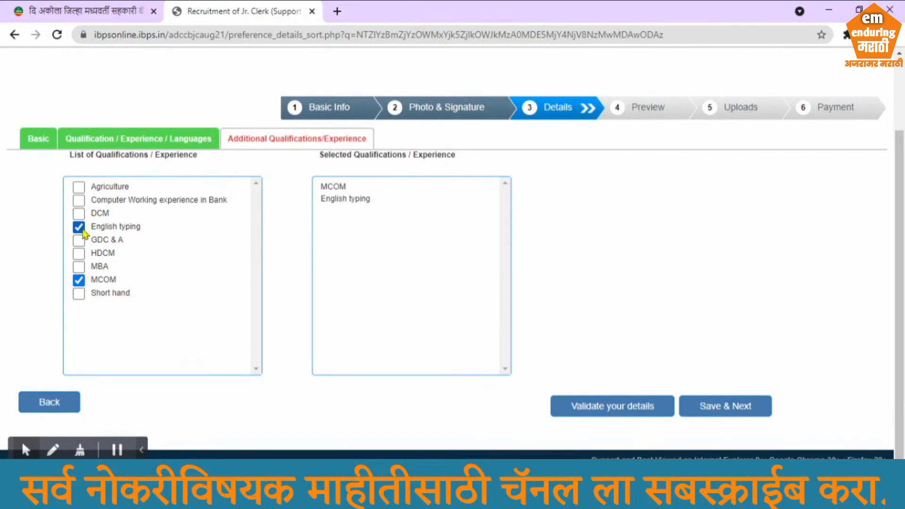
pyautogui.click(80, 201)
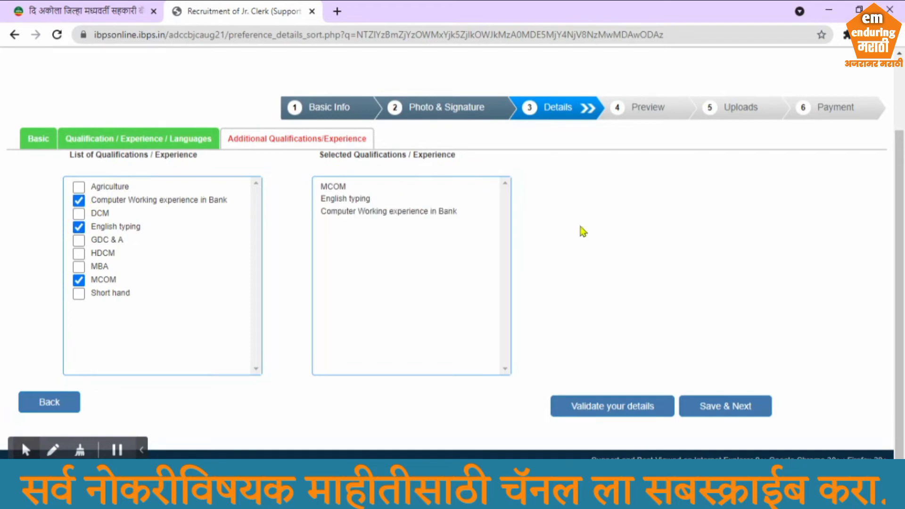
pyautogui.click(611, 412)
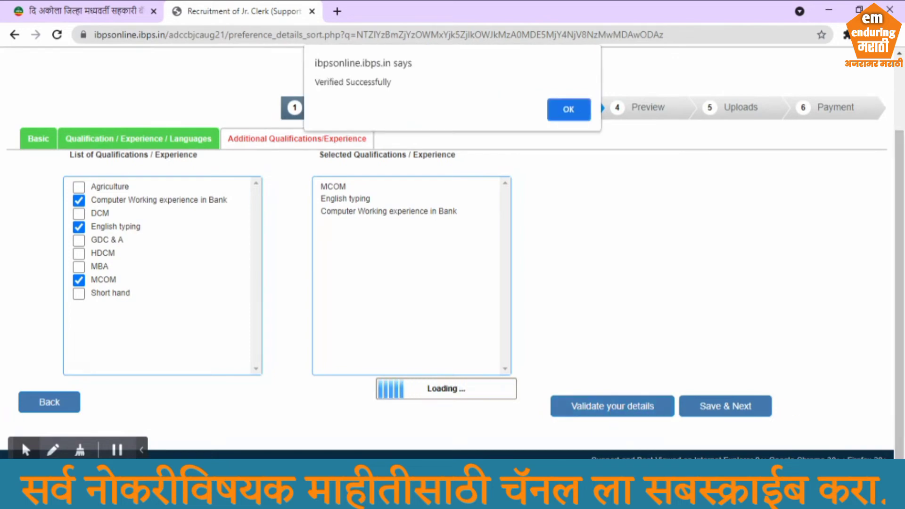
pyautogui.click(563, 114)
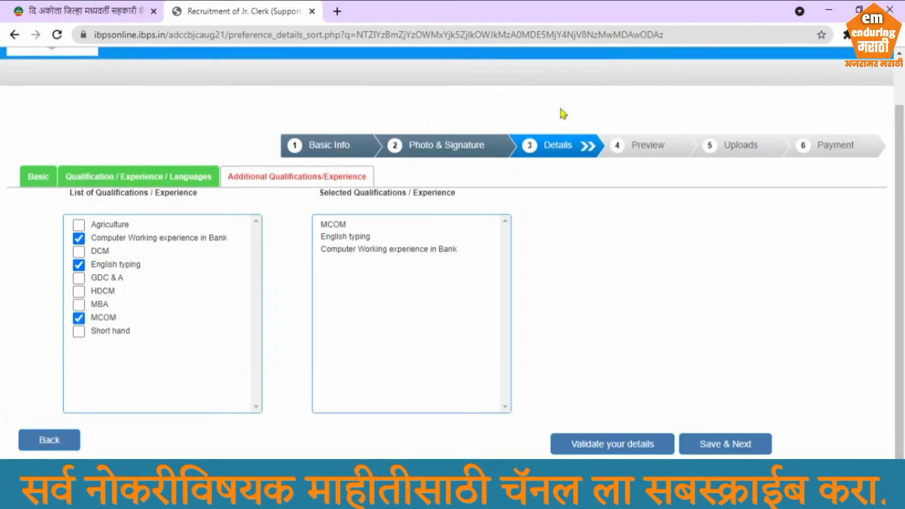
pyautogui.click(720, 446)
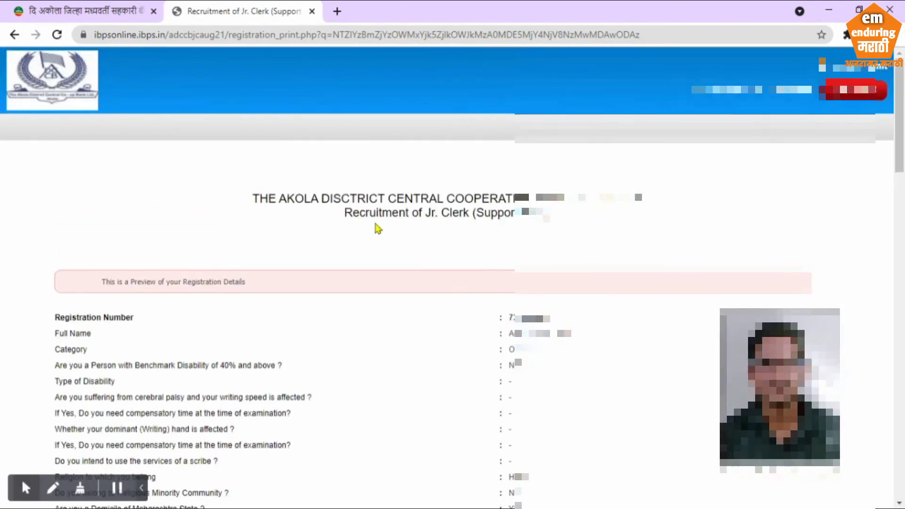
pyautogui.scroll(-2, 382, 230)
pyautogui.scroll(-3, 390, 235)
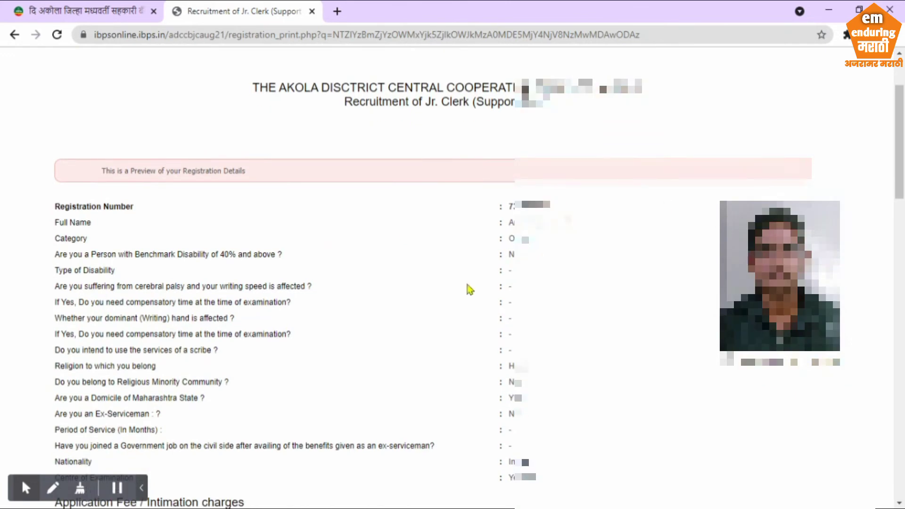
pyautogui.scroll(-3, 511, 267)
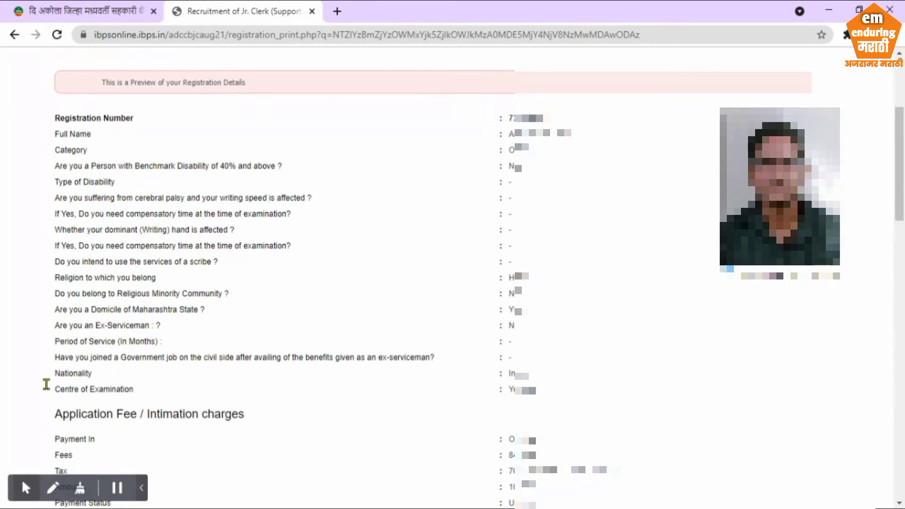
pyautogui.click(26, 488)
pyautogui.click(49, 462)
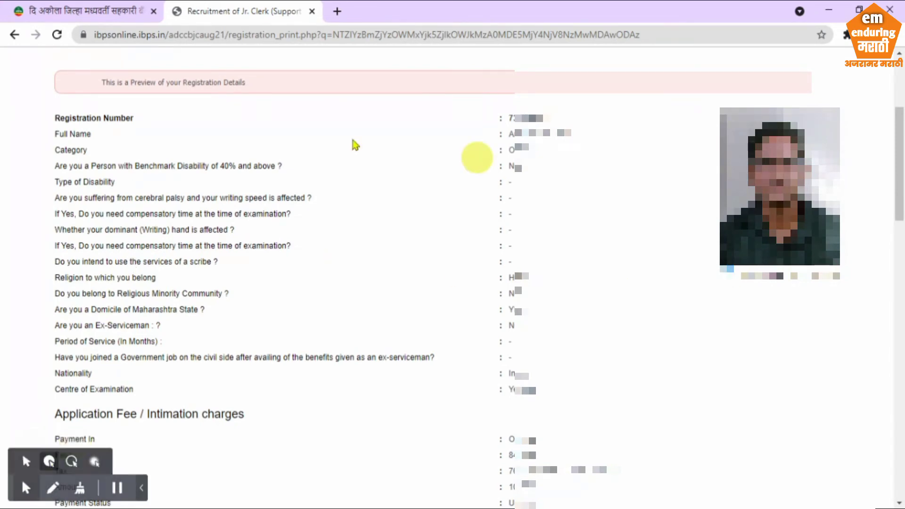
pyautogui.scroll(-2, 521, 292)
pyautogui.scroll(-5, 523, 296)
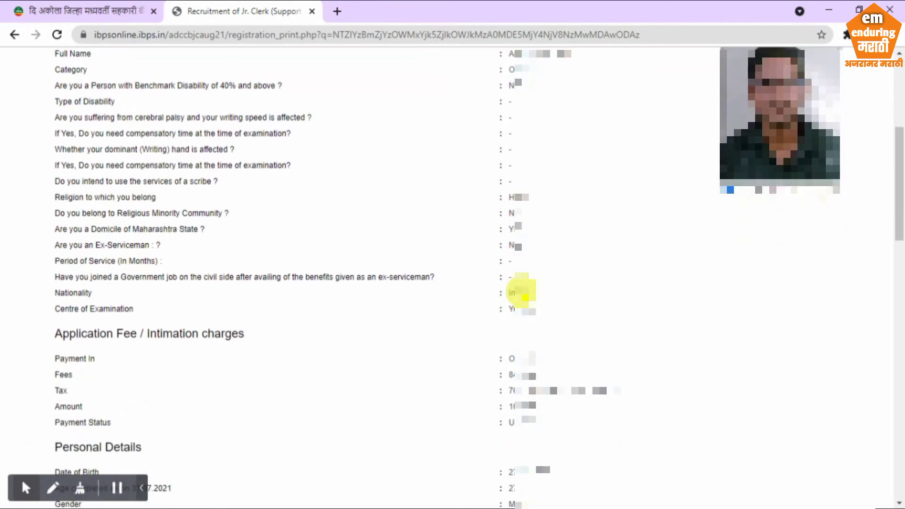
pyautogui.scroll(-5, 525, 297)
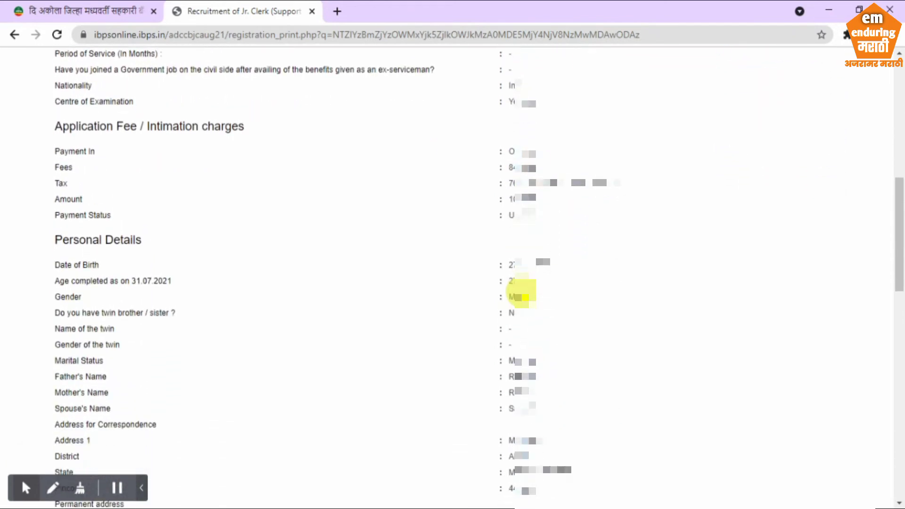
pyautogui.scroll(-5, 524, 297)
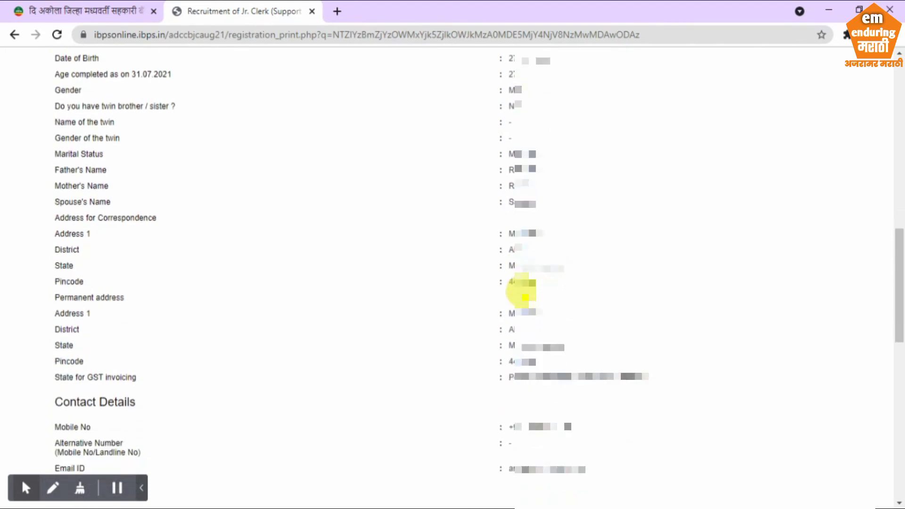
pyautogui.scroll(-4, 522, 293)
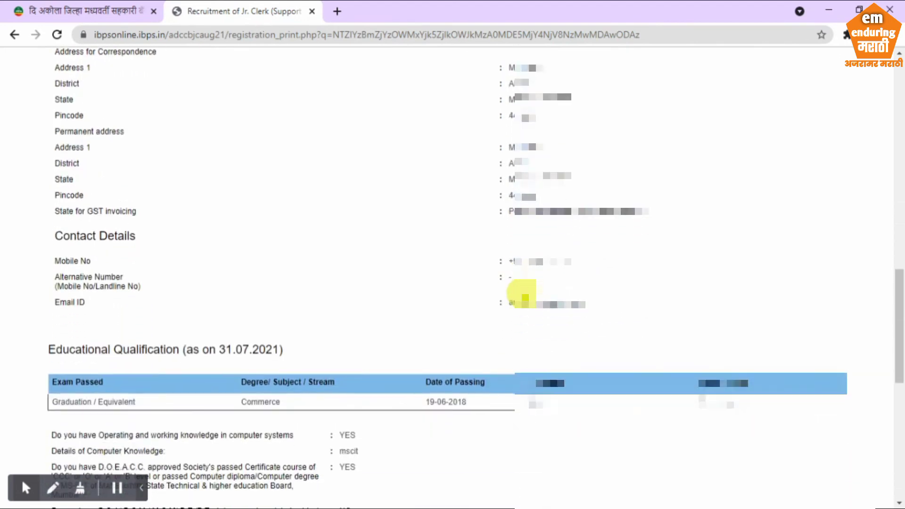
pyautogui.scroll(-4, 524, 292)
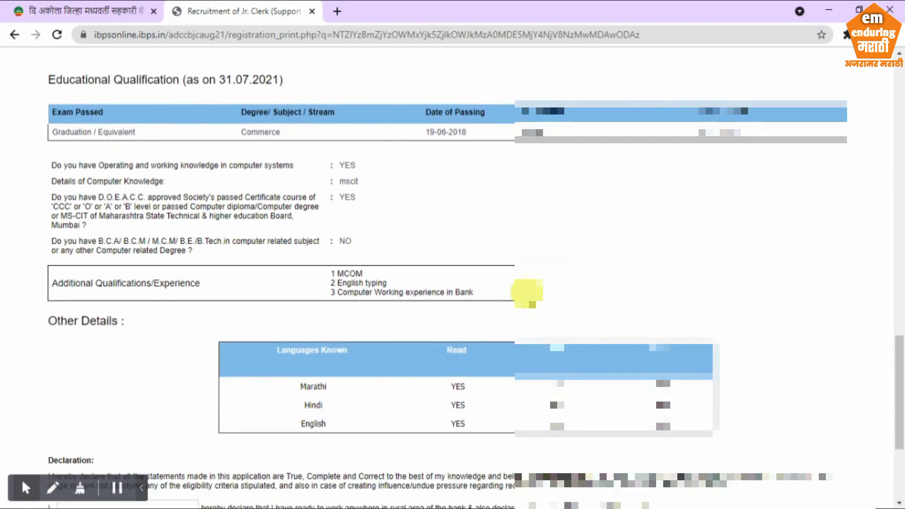
pyautogui.scroll(-1, 527, 292)
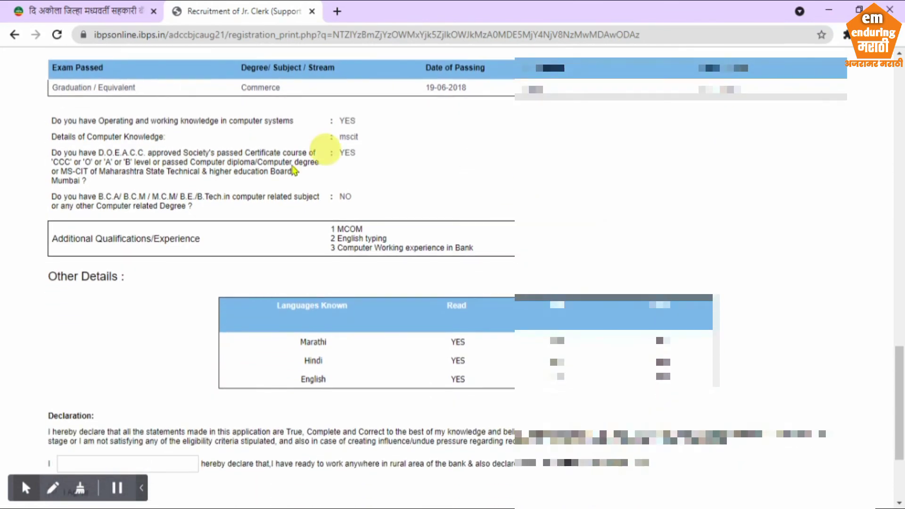
pyautogui.scroll(-3, 370, 315)
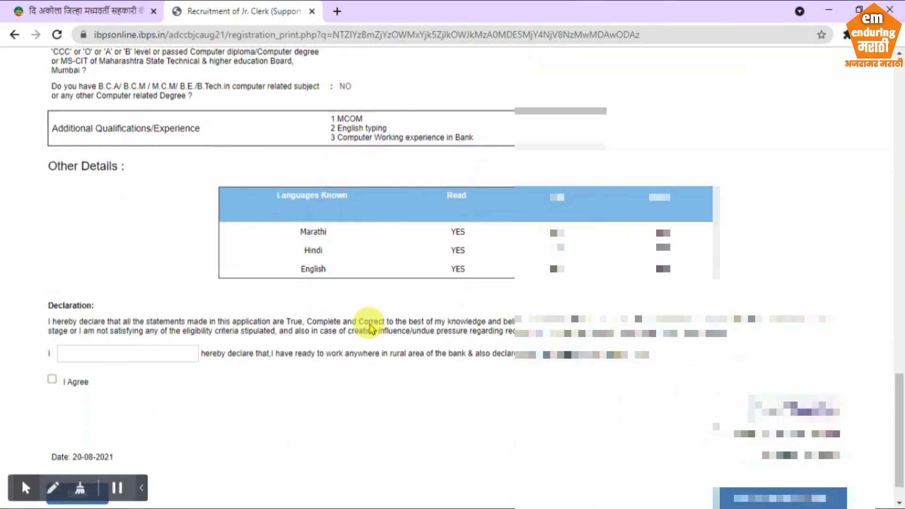
pyautogui.scroll(-1, 370, 328)
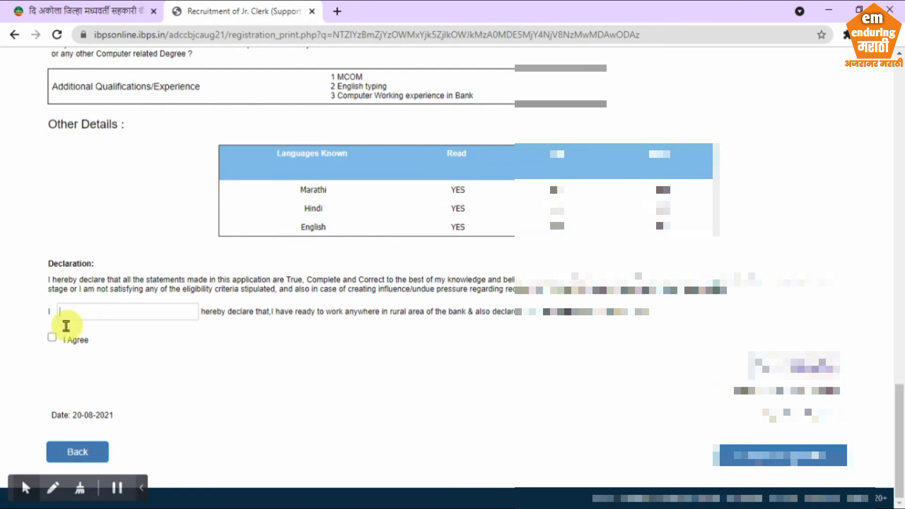
# Agree to the declaration and sign it with the applicant's full name
pyautogui.click(52, 337)
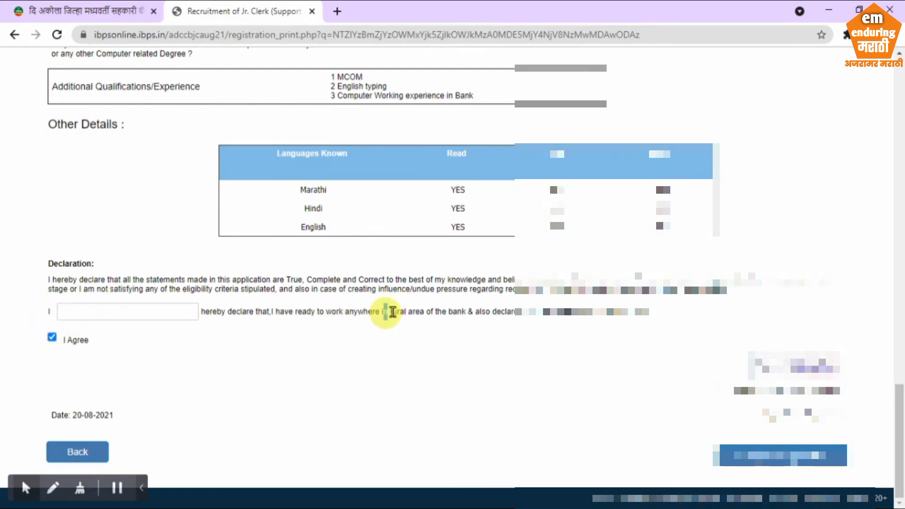
pyautogui.moveTo(384, 311); pyautogui.dragTo(666, 307)
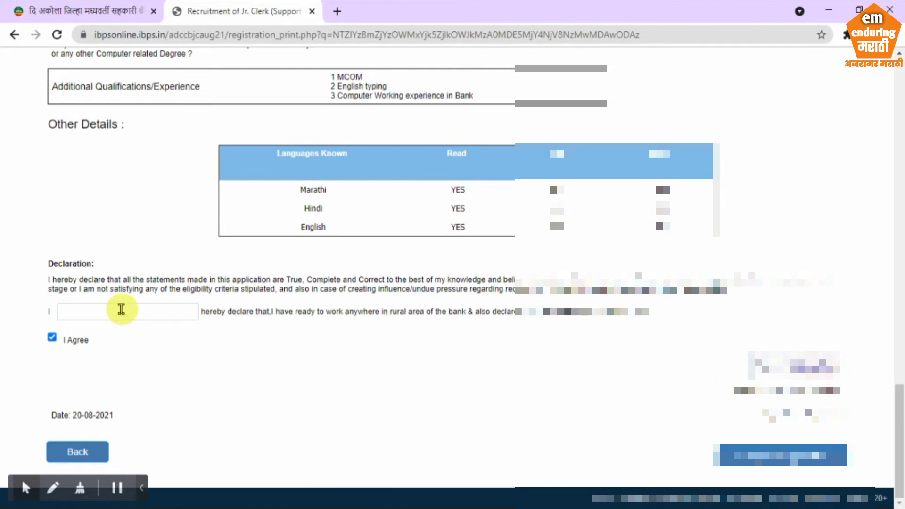
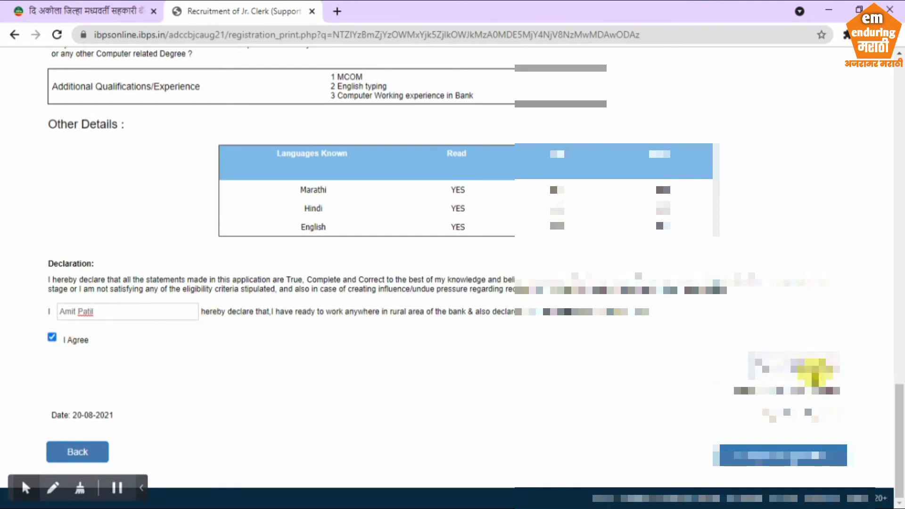
pyautogui.click(716, 391)
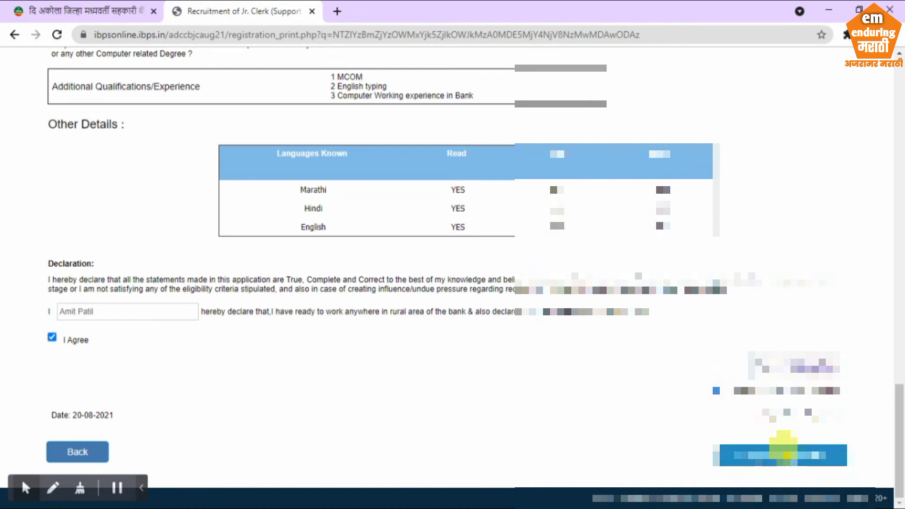
# Submit the registration and confirm both alerts to continue to document upload
pyautogui.click(776, 455)
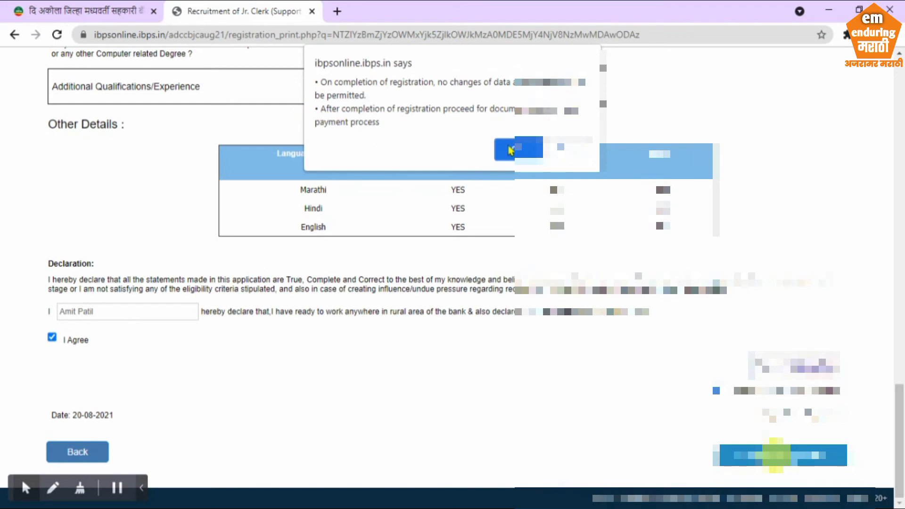
pyautogui.click(517, 153)
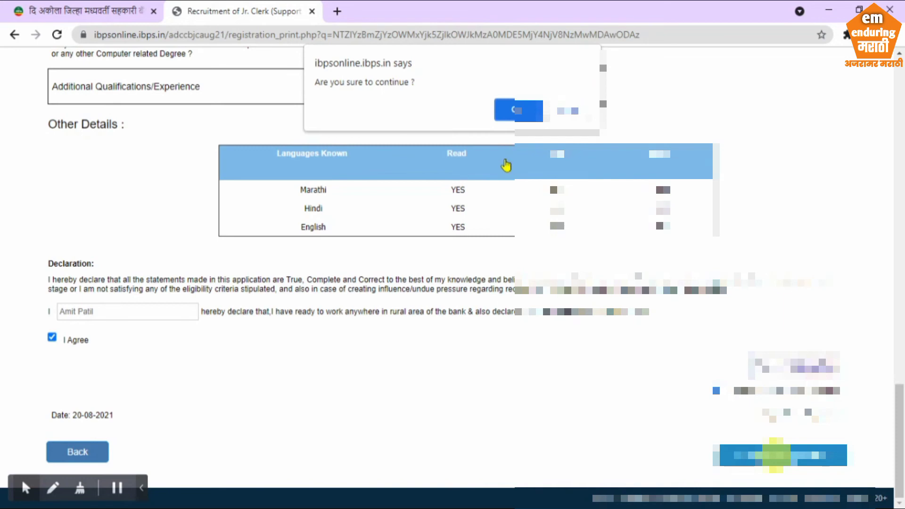
pyautogui.click(511, 112)
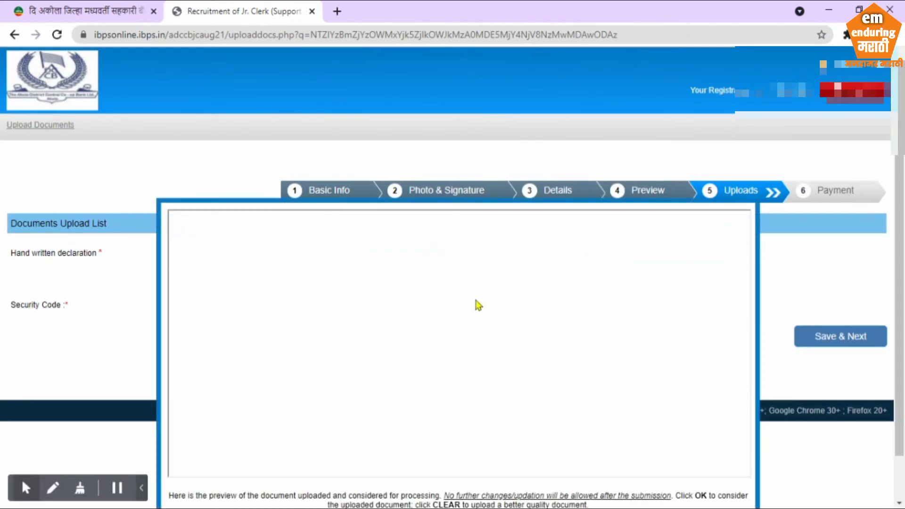
# Accept the handwritten declaration preview, enter the captcha security code, save, and confirm
pyautogui.scroll(-1, 481, 304)
pyautogui.click(427, 484)
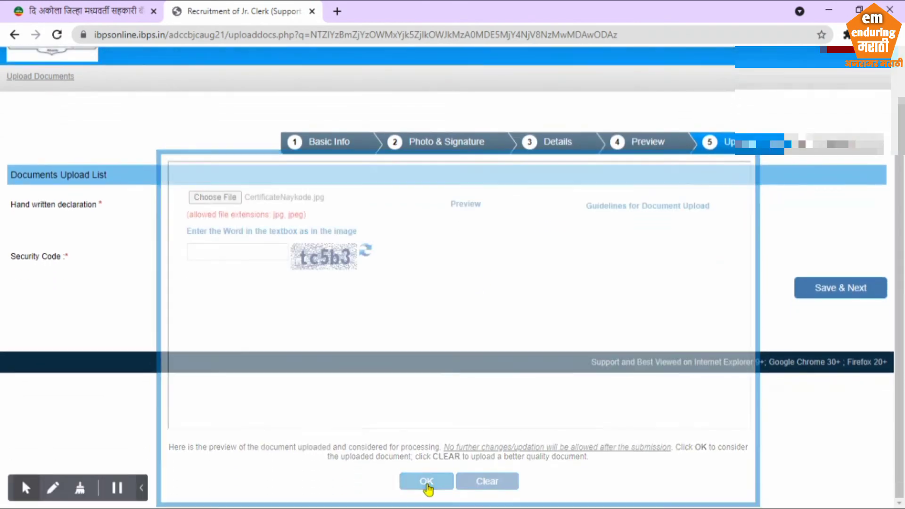
pyautogui.click(240, 303)
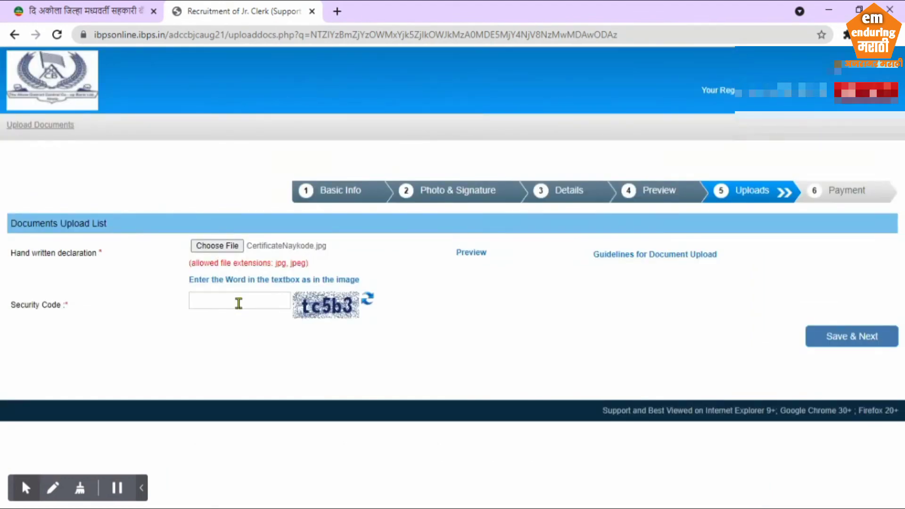
pyautogui.write('tc5b3')
pyautogui.click(856, 338)
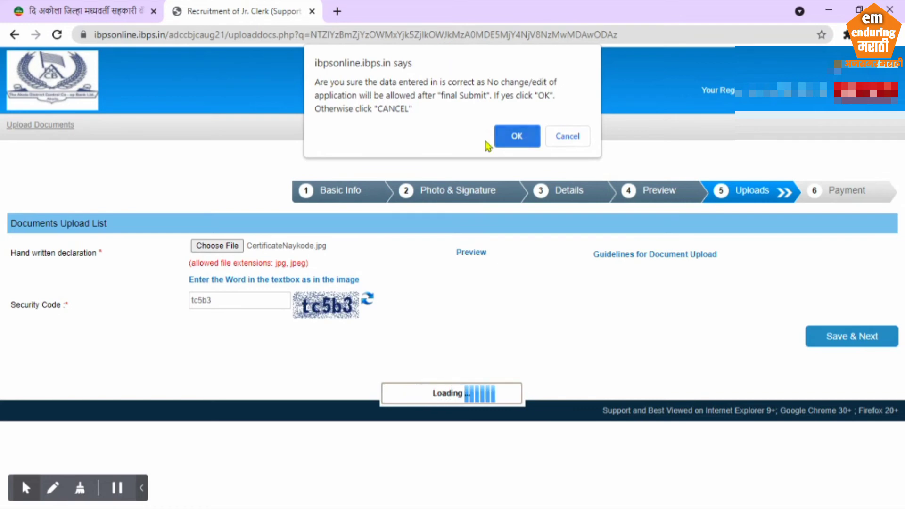
pyautogui.click(517, 136)
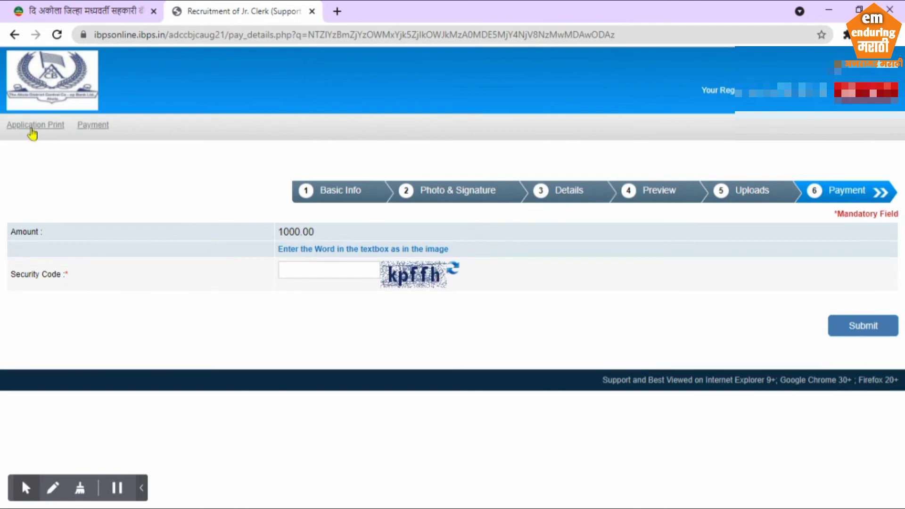
pyautogui.click(25, 488)
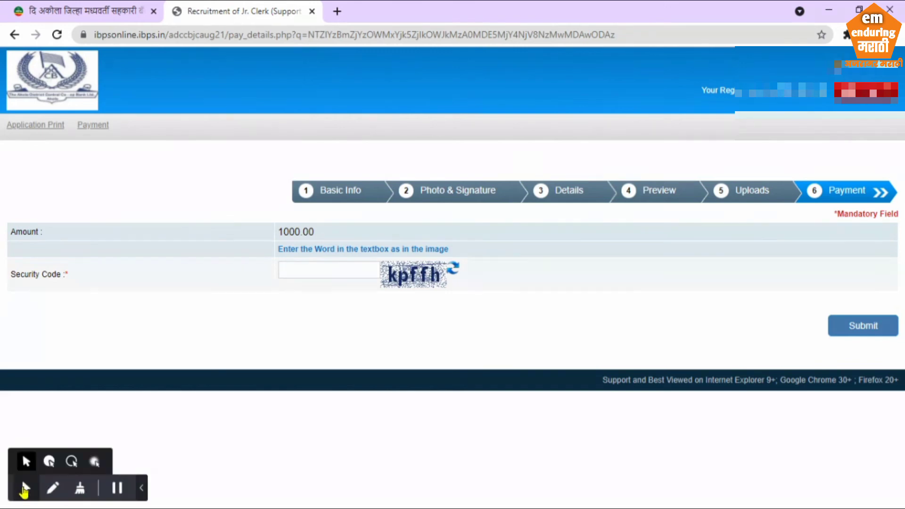
pyautogui.click(49, 461)
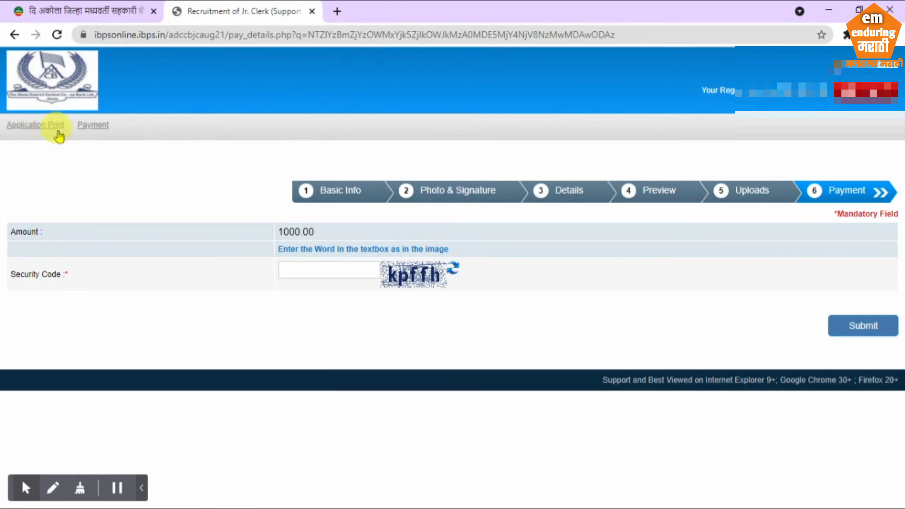
pyautogui.click(9, 135)
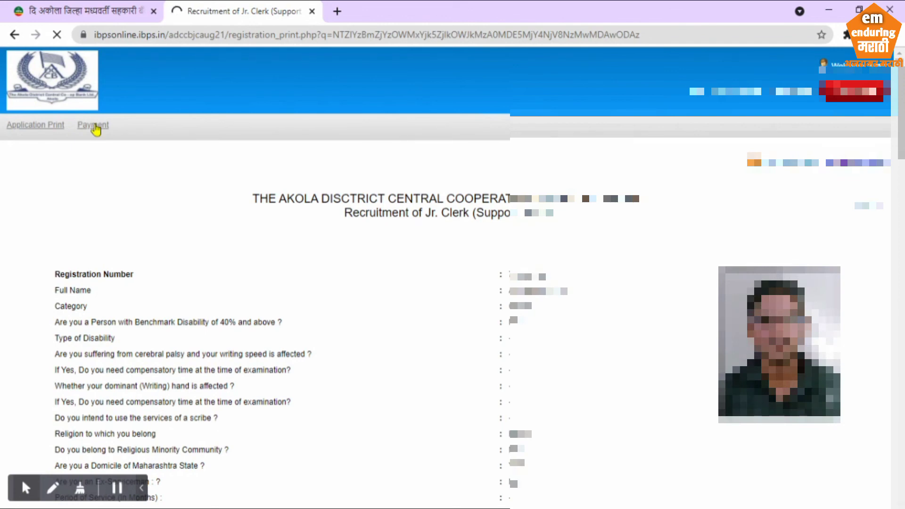
pyautogui.click(94, 126)
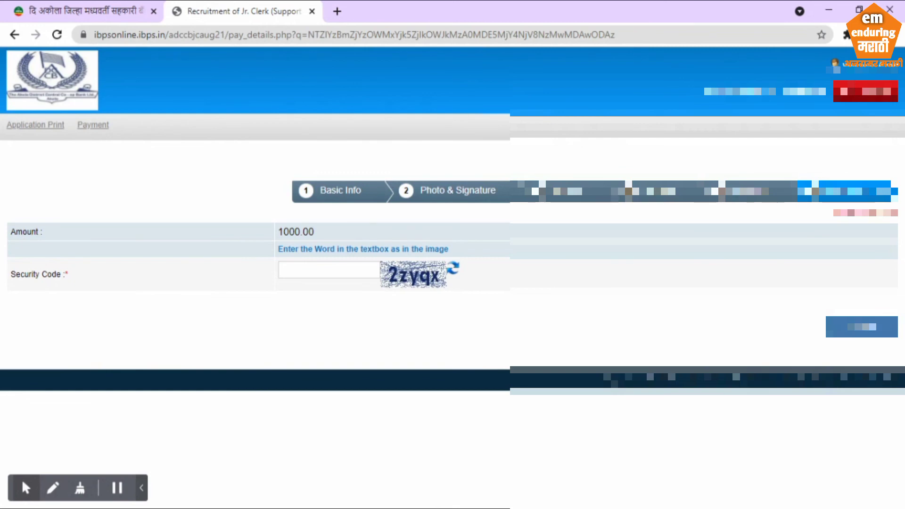
# Enter the payment captcha security code, submit, and confirm the 'Do you want to submit?' prompt
pyautogui.click(326, 275)
pyautogui.write('2zyqx')
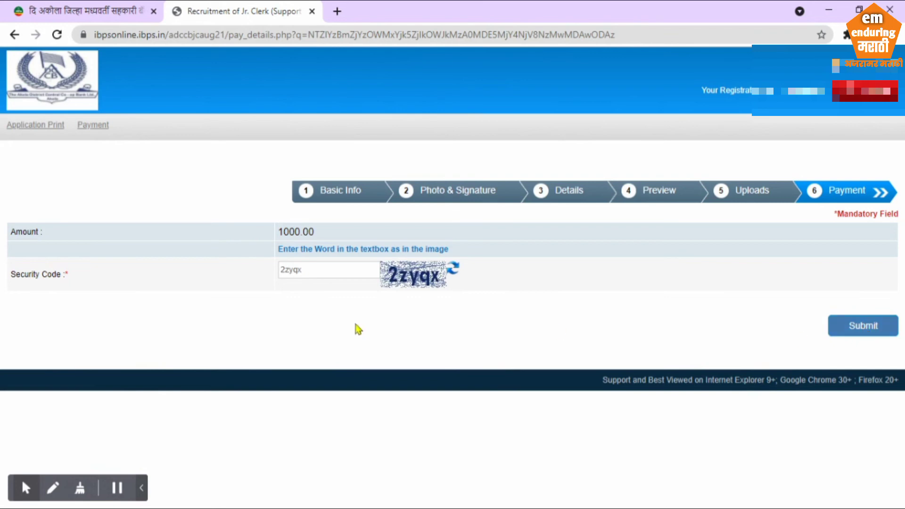
pyautogui.press('Return')
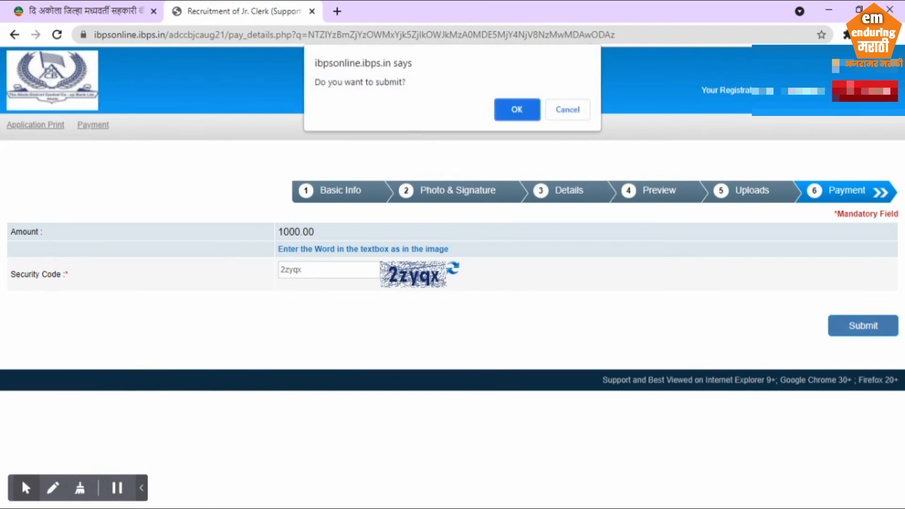
pyautogui.click(512, 115)
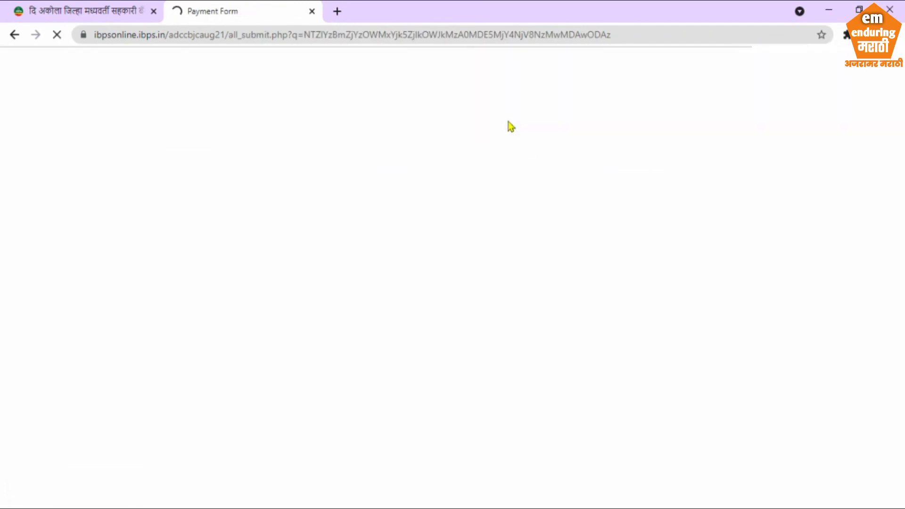